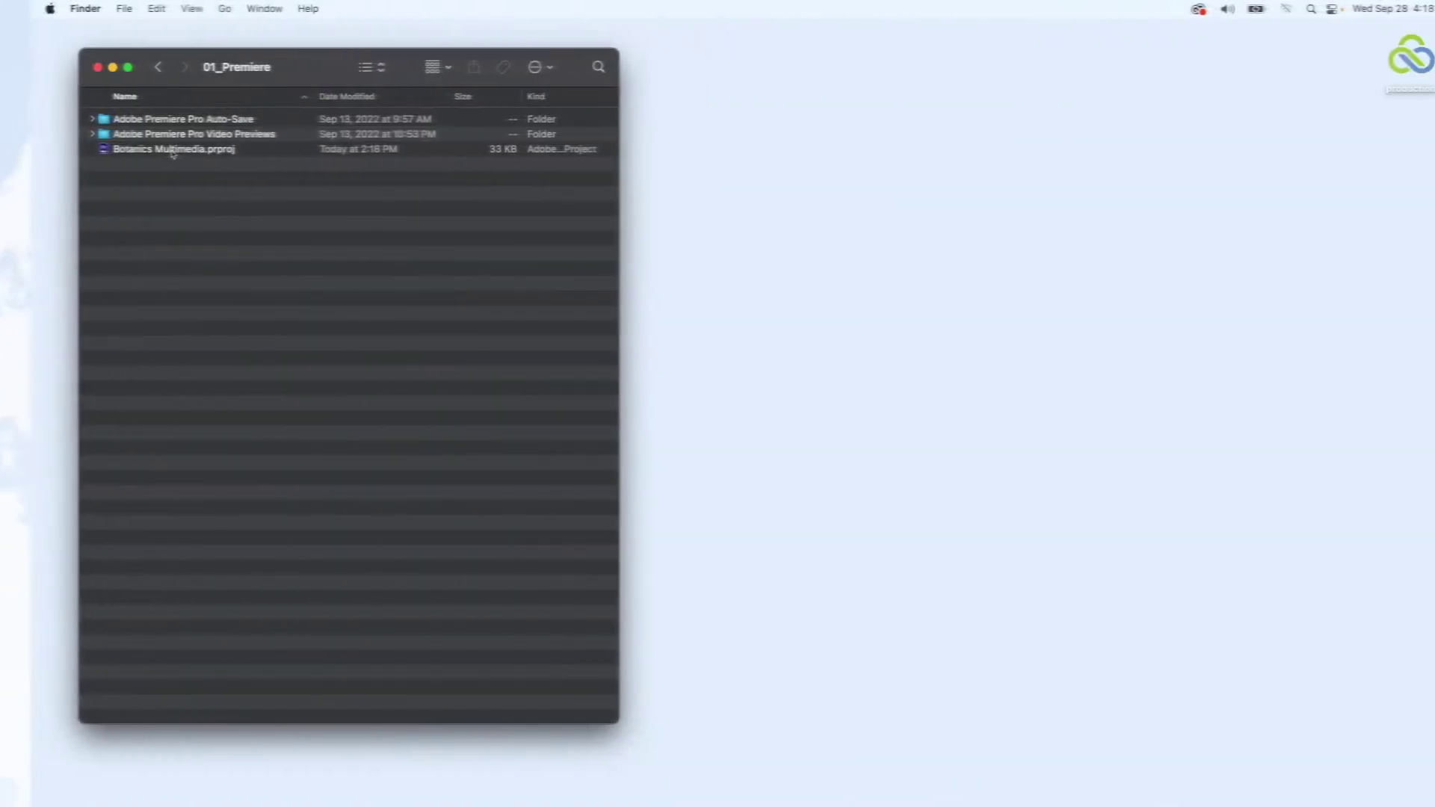
Select Botanics Multimedia.prproj in the 01_Premiere folder.
left_click(142, 150)
Open Botanics Multimedia.prproj in Premiere Pro and scrub BOTANICS_SEQ to watch the hyacinth bloom.
double_click(142, 150)
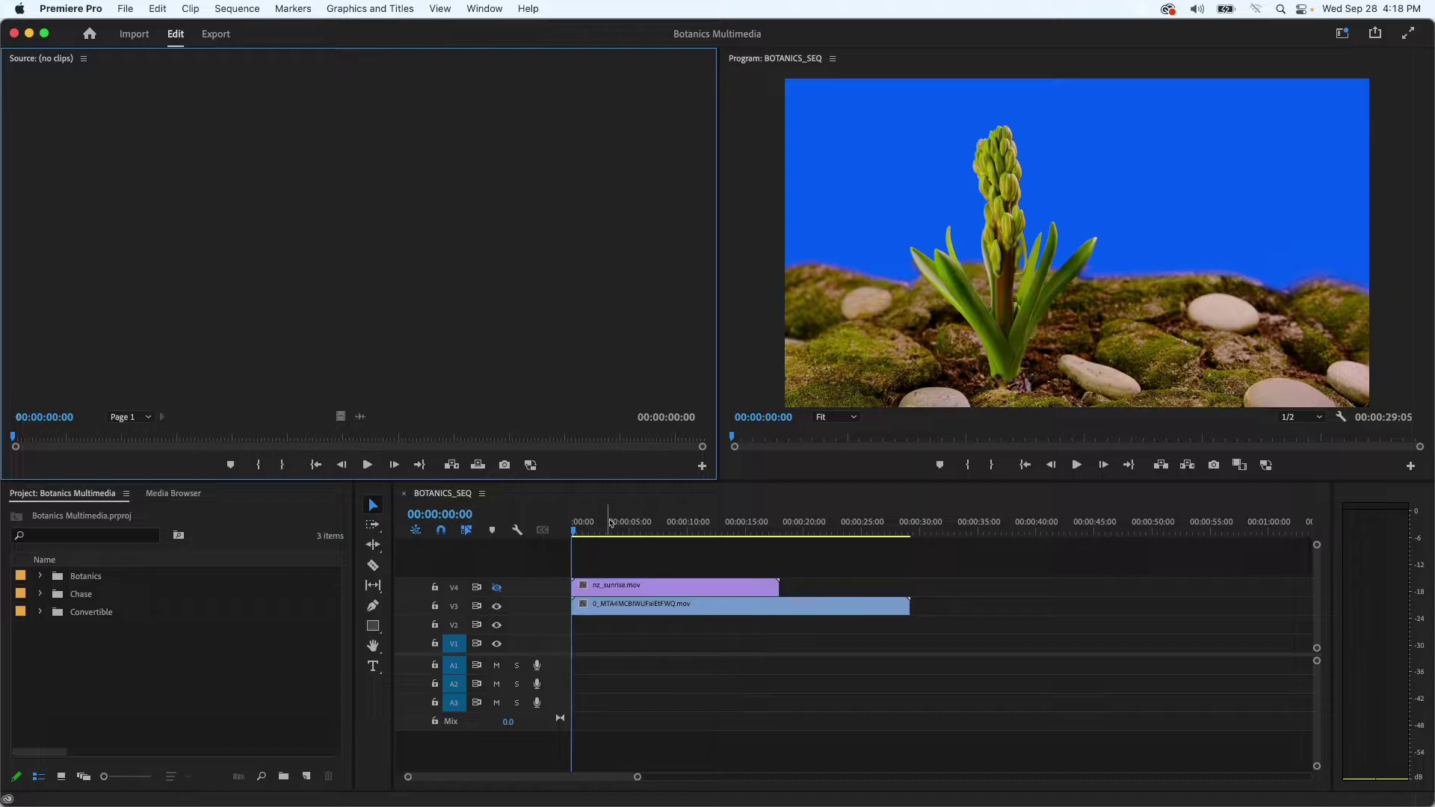
left_click_drag(611, 522, 899, 537)
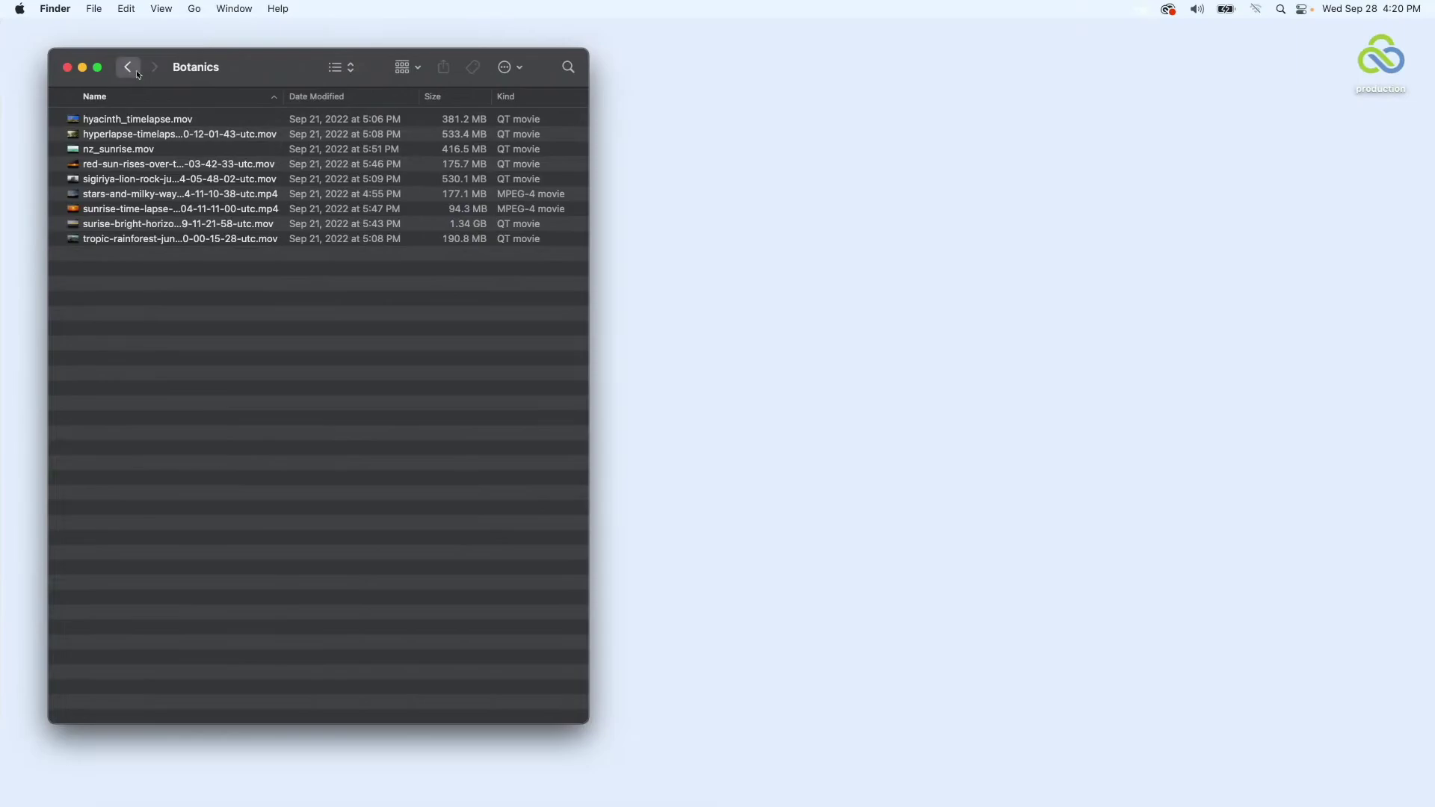
Return to the Video folder and copy a share link for the Botanics folder.
left_click(134, 71)
right_click(126, 121)
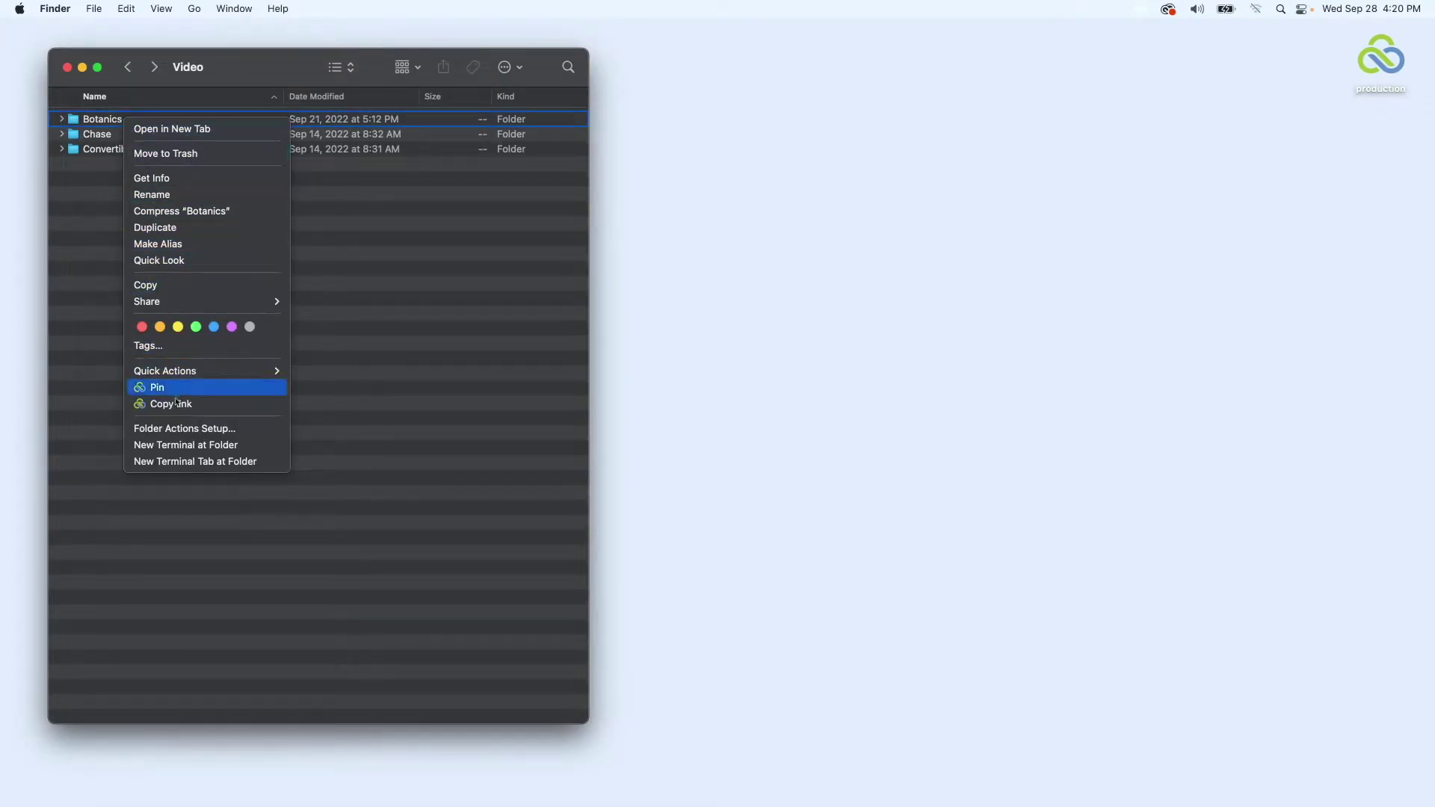
left_click(150, 405)
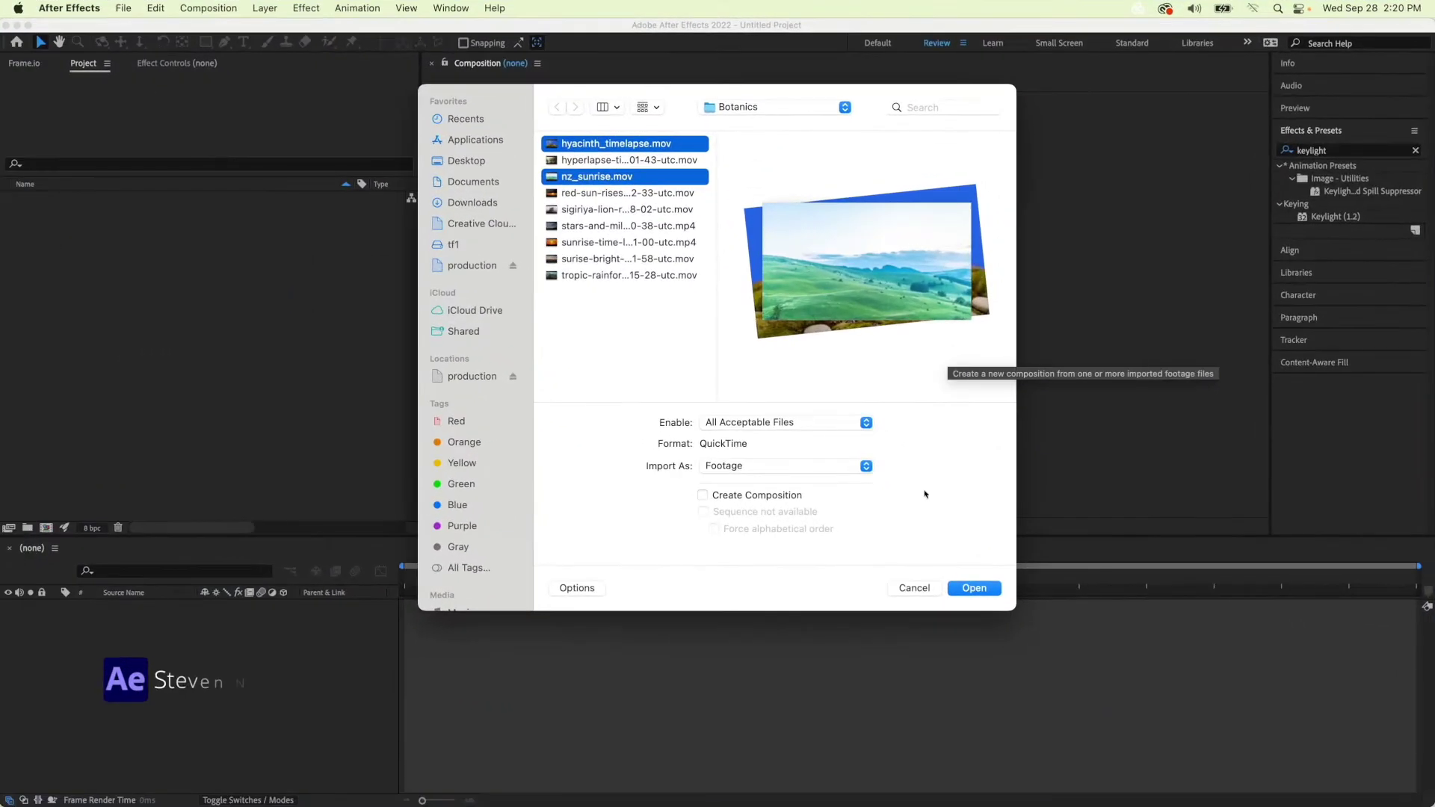
Compose the hyacinth and nz_sunrise clips and key out the blue screen with Keylight.
left_click(973, 588)
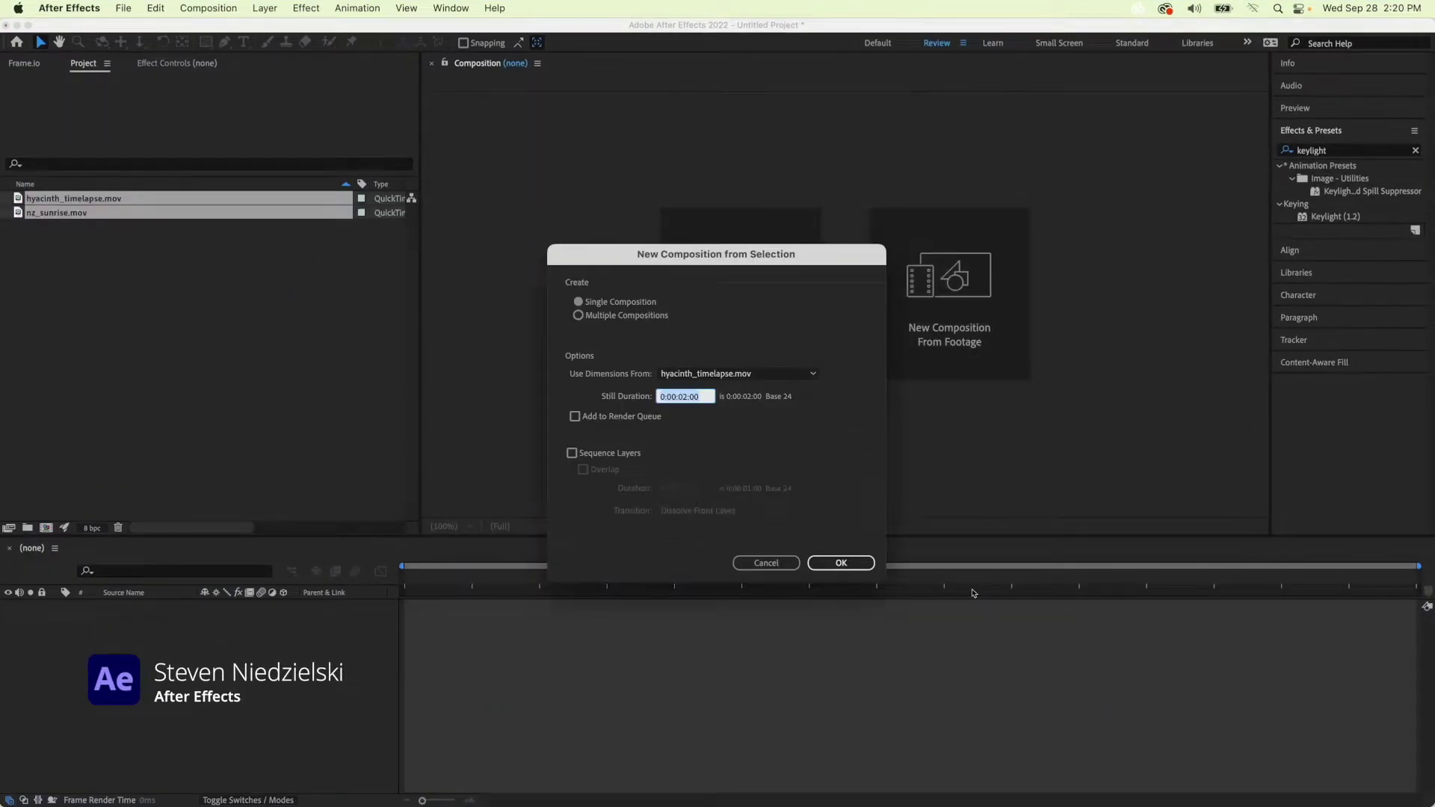
left_click(860, 566)
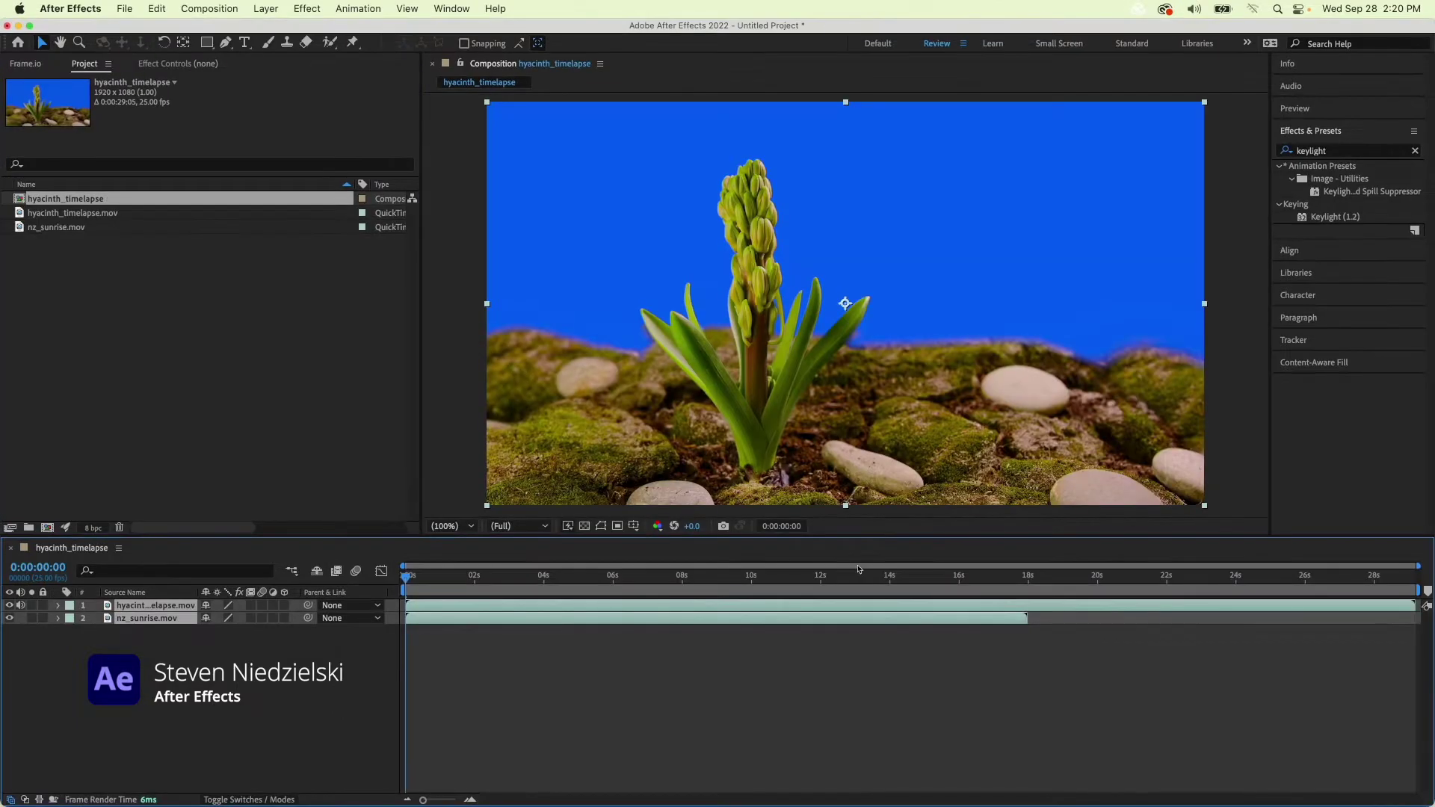
left_click_drag(1336, 217, 1063, 221)
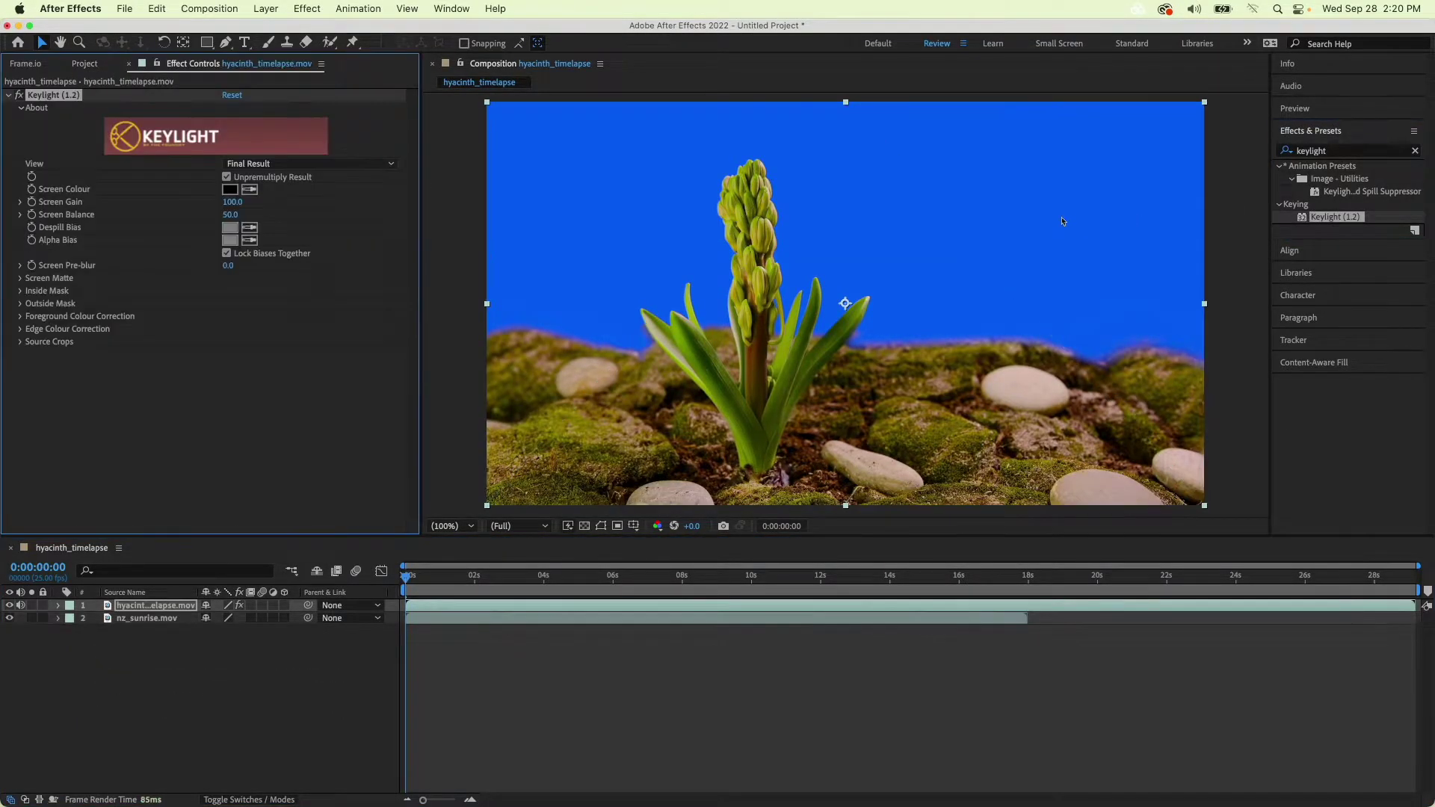
left_click(251, 191)
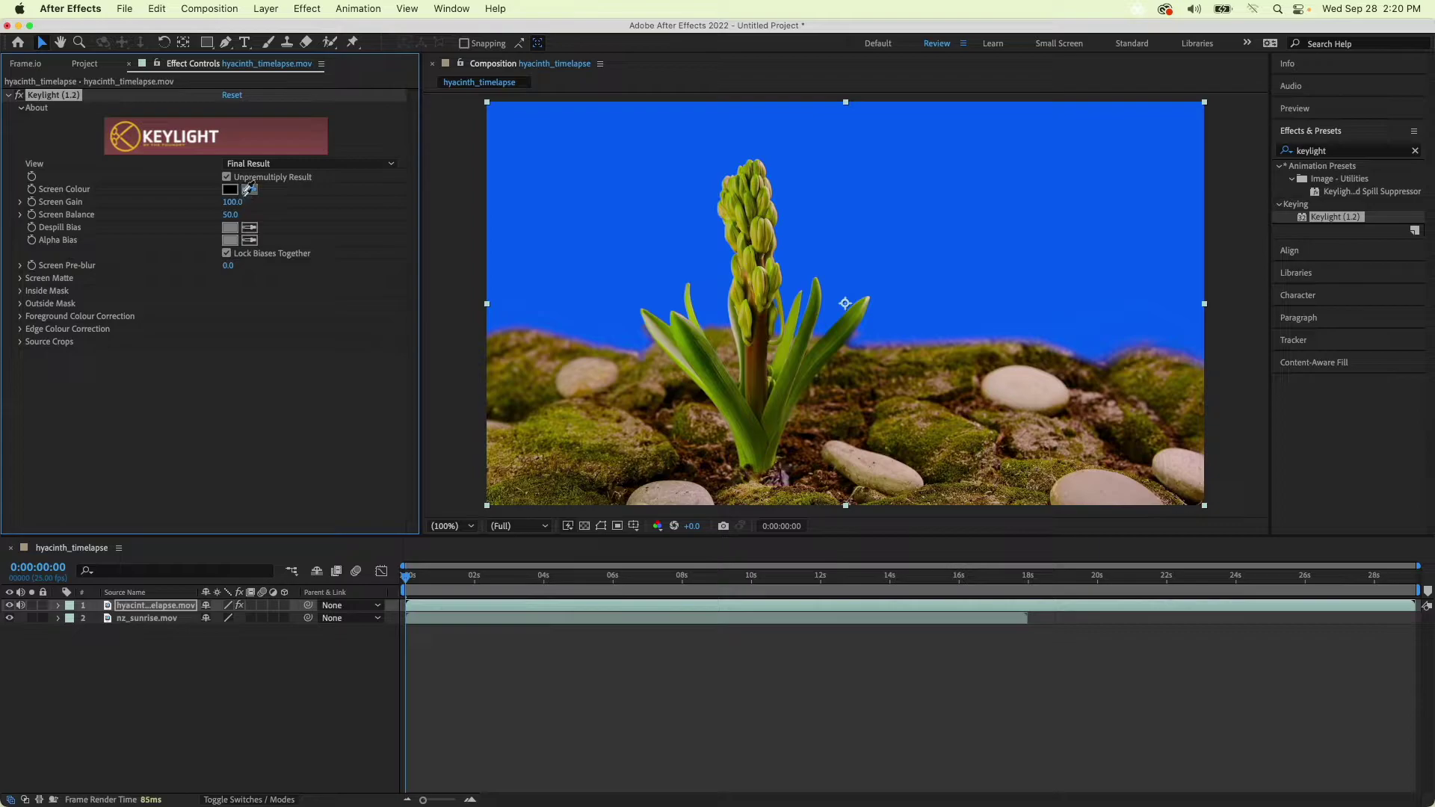
left_click(597, 177)
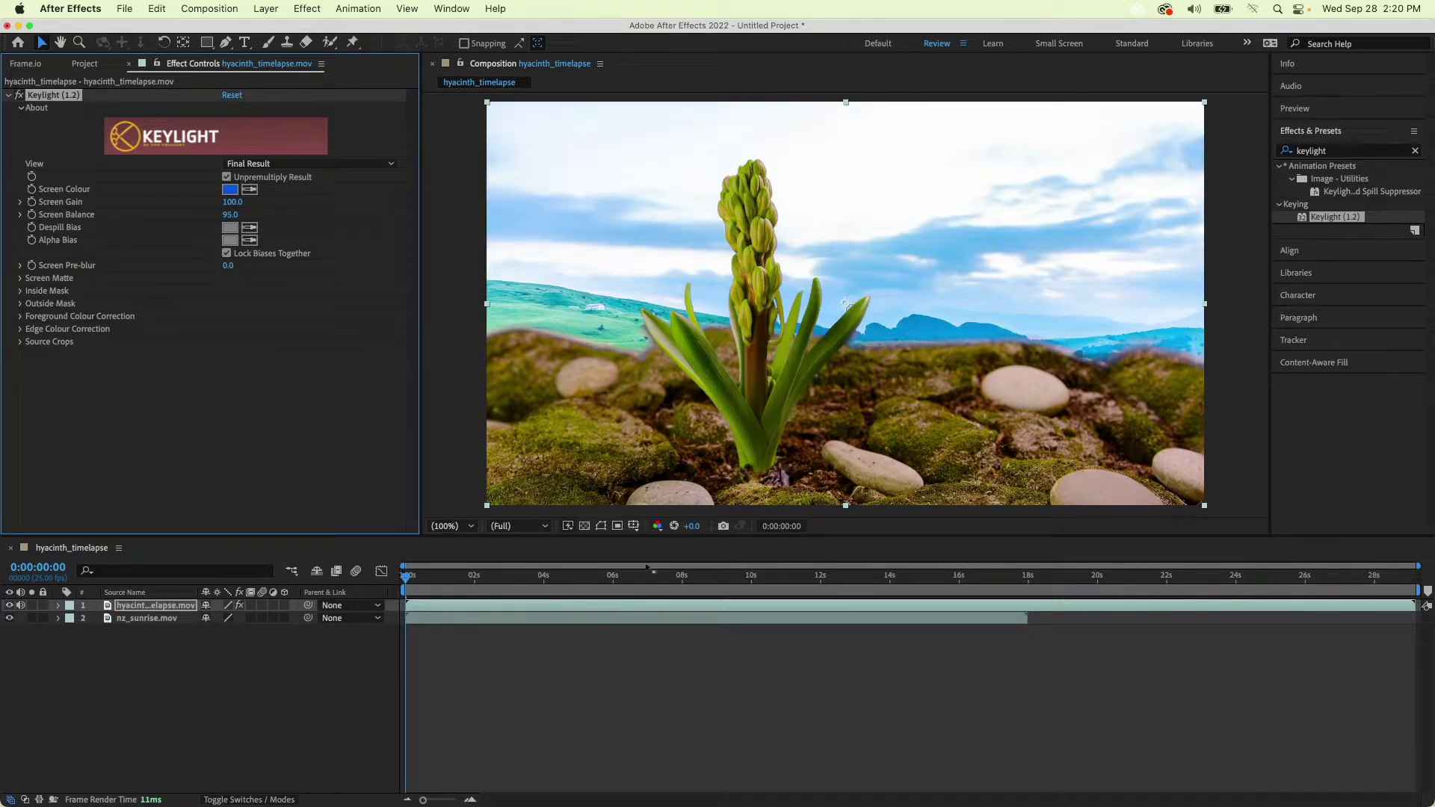
Change the nz_sunrise layer's duration with Time Stretch.
right_click(653, 619)
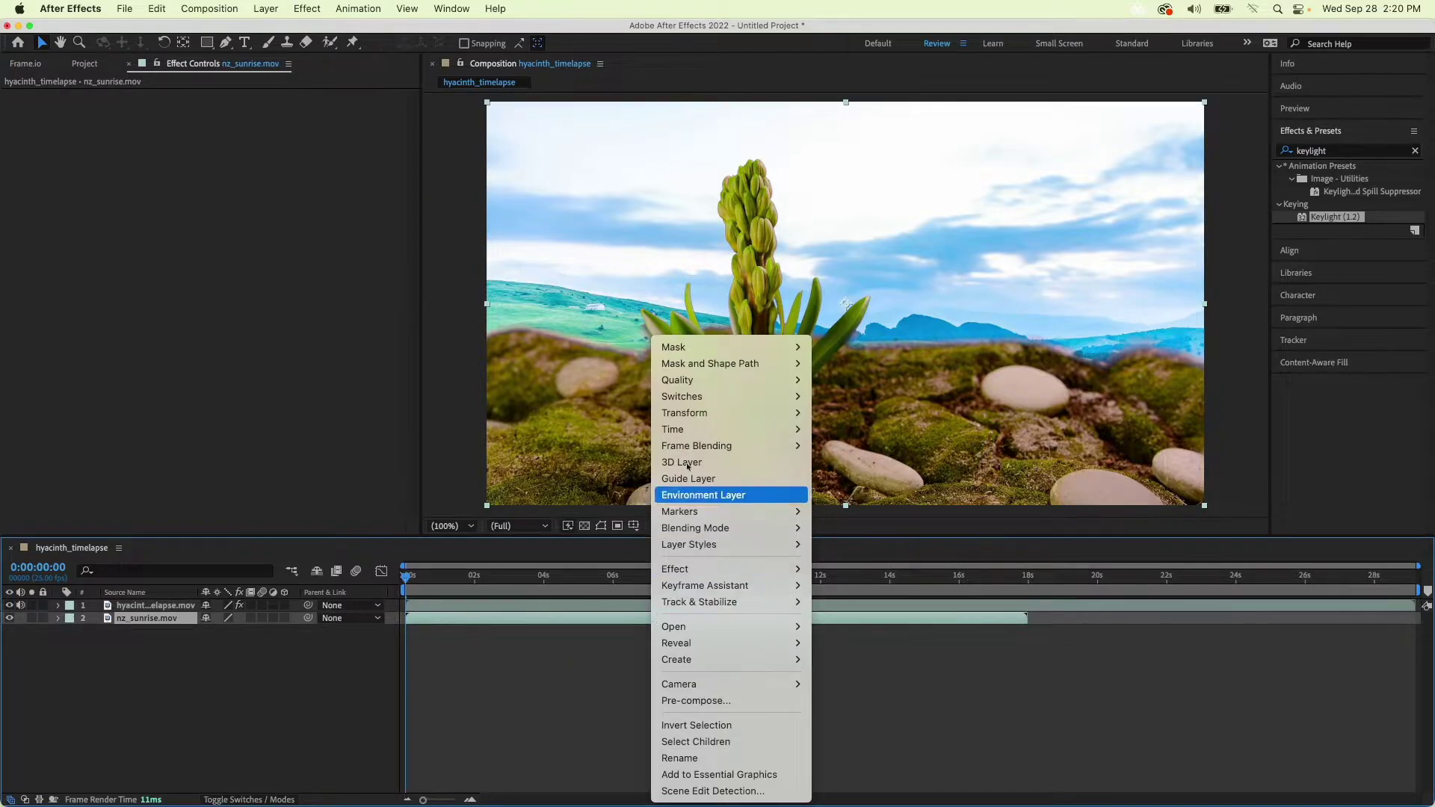
mouse_move(748, 430)
left_click(864, 463)
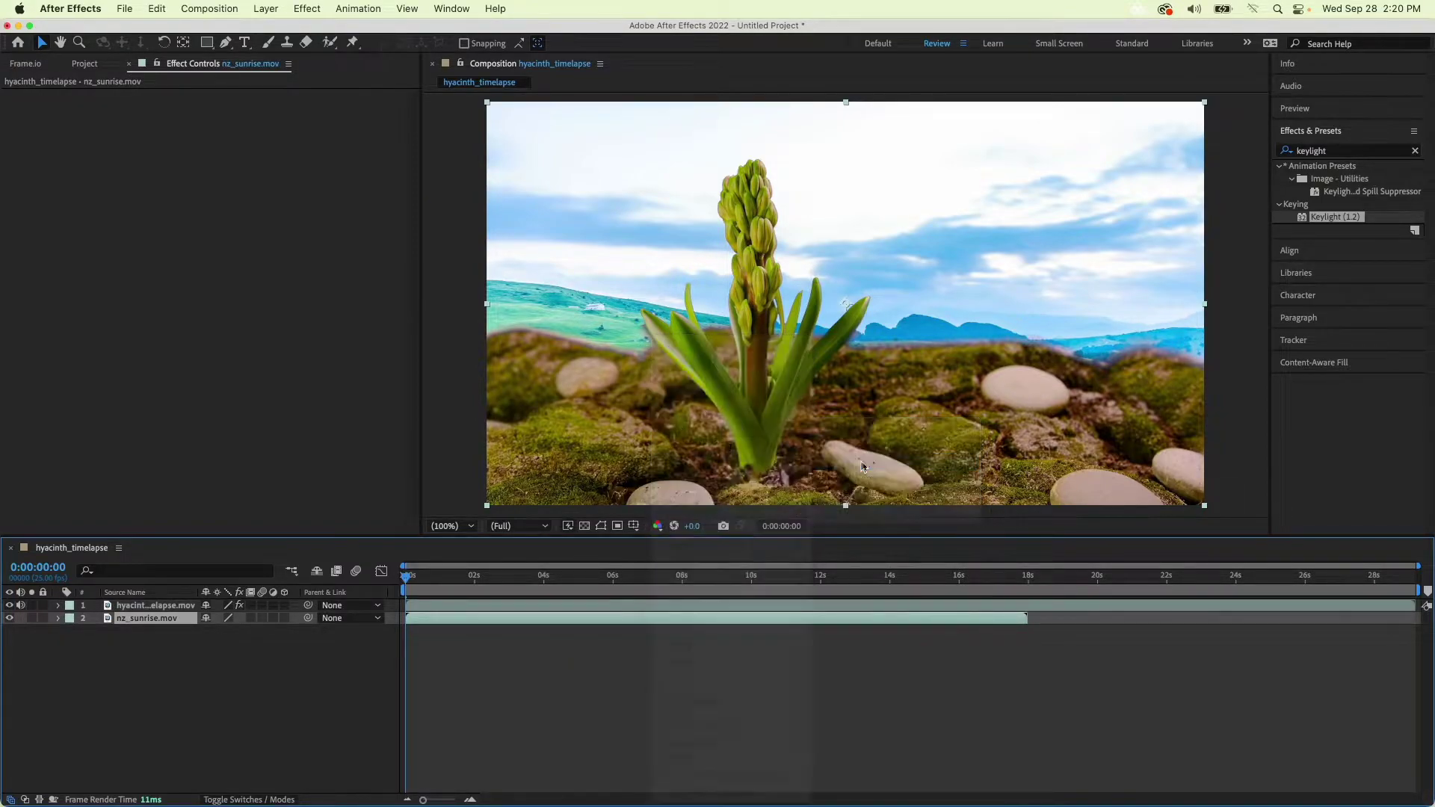
key("Tab")
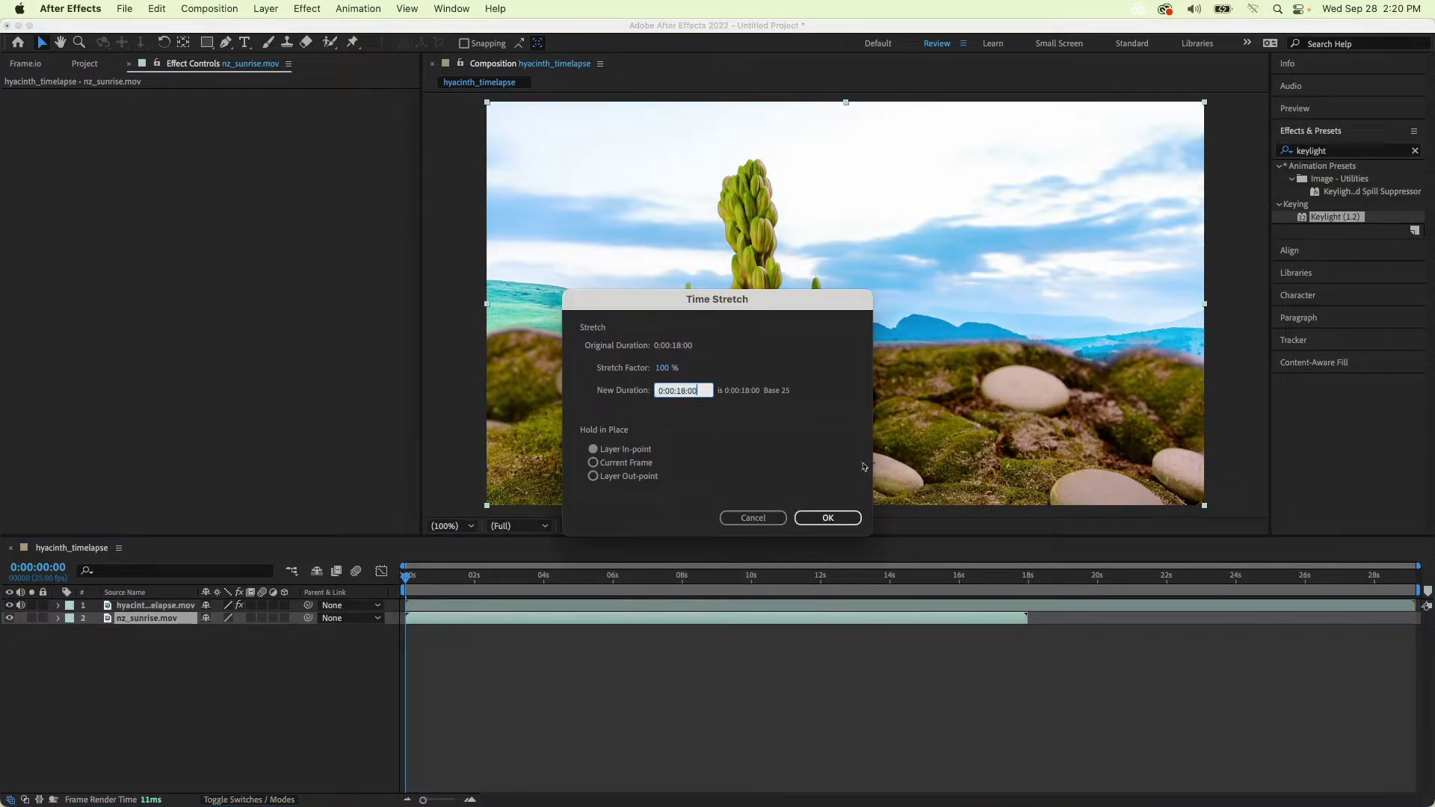
key("BackSpace")
key("BackSpace")
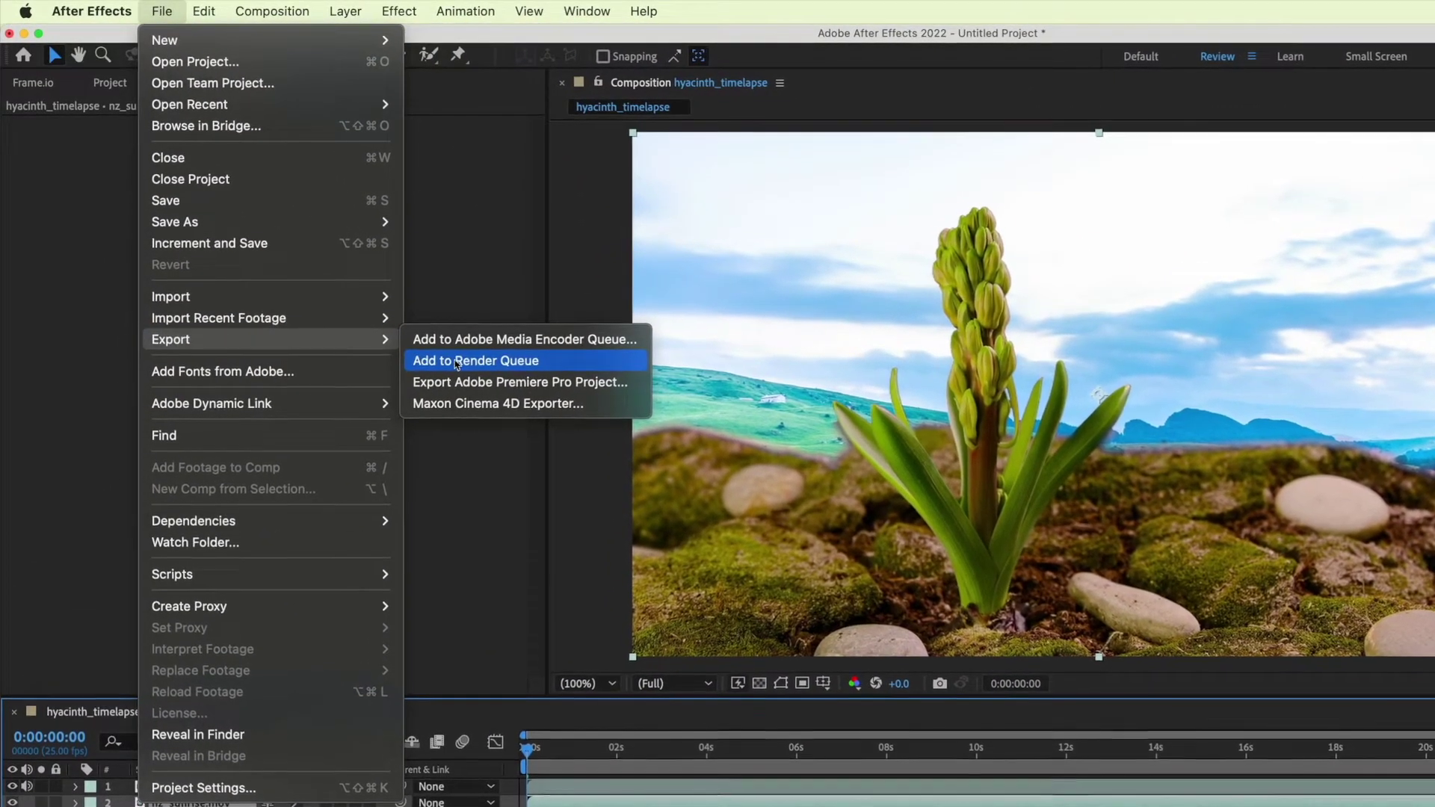
Queue hyacinth_timelapse.mov to render into the 02_After Effects folder.
left_click(349, 275)
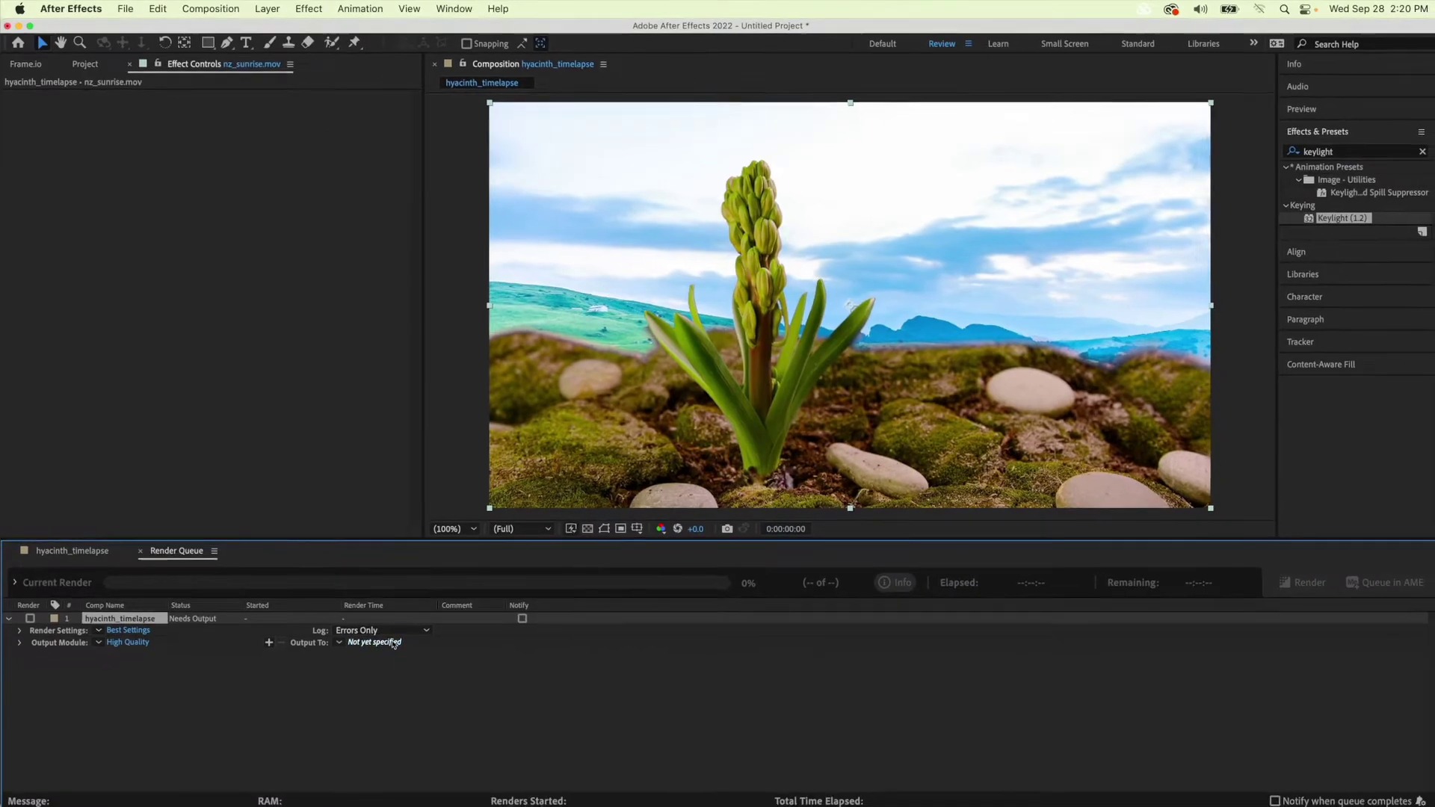
left_click(374, 644)
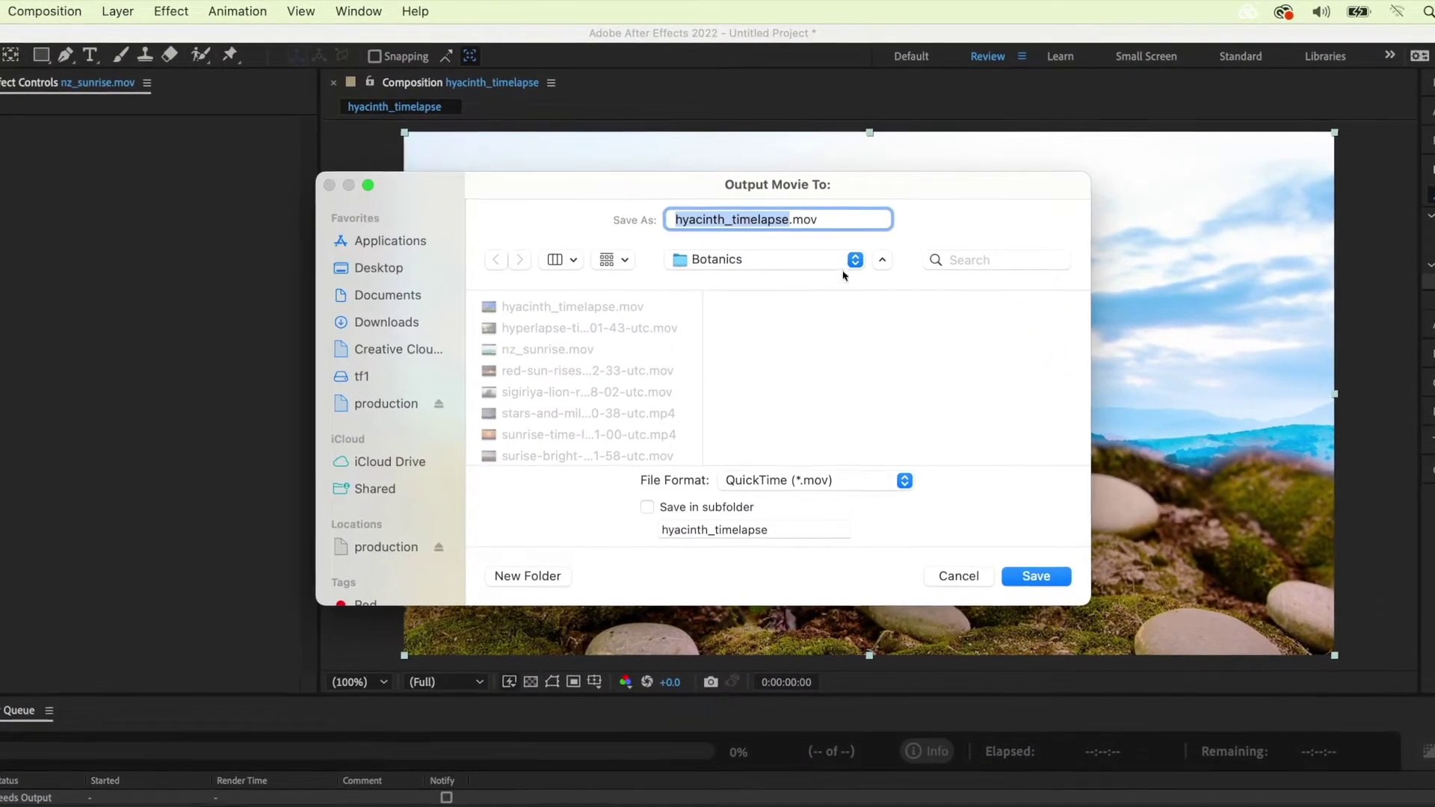
left_click(828, 202)
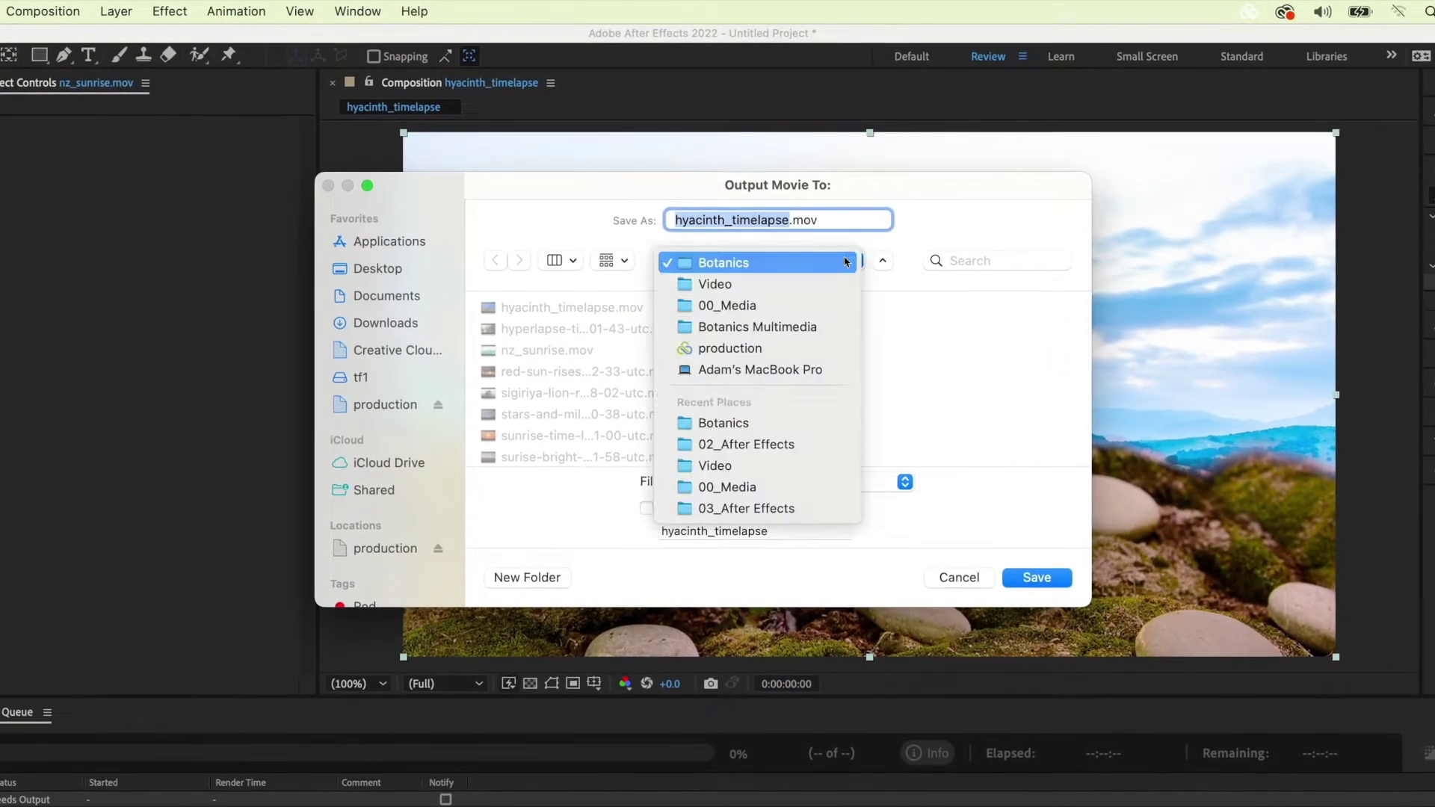
left_click(792, 328)
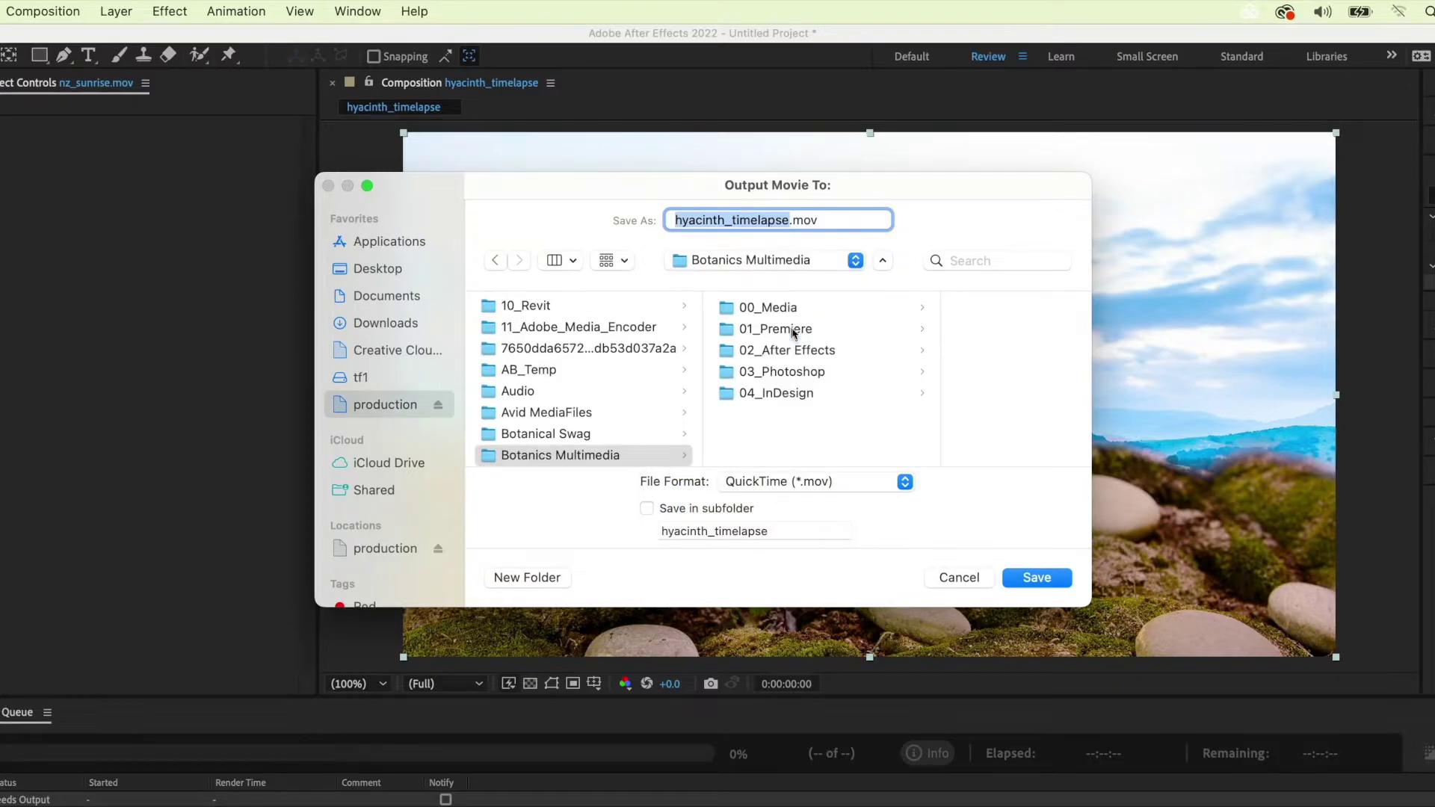
left_click(798, 350)
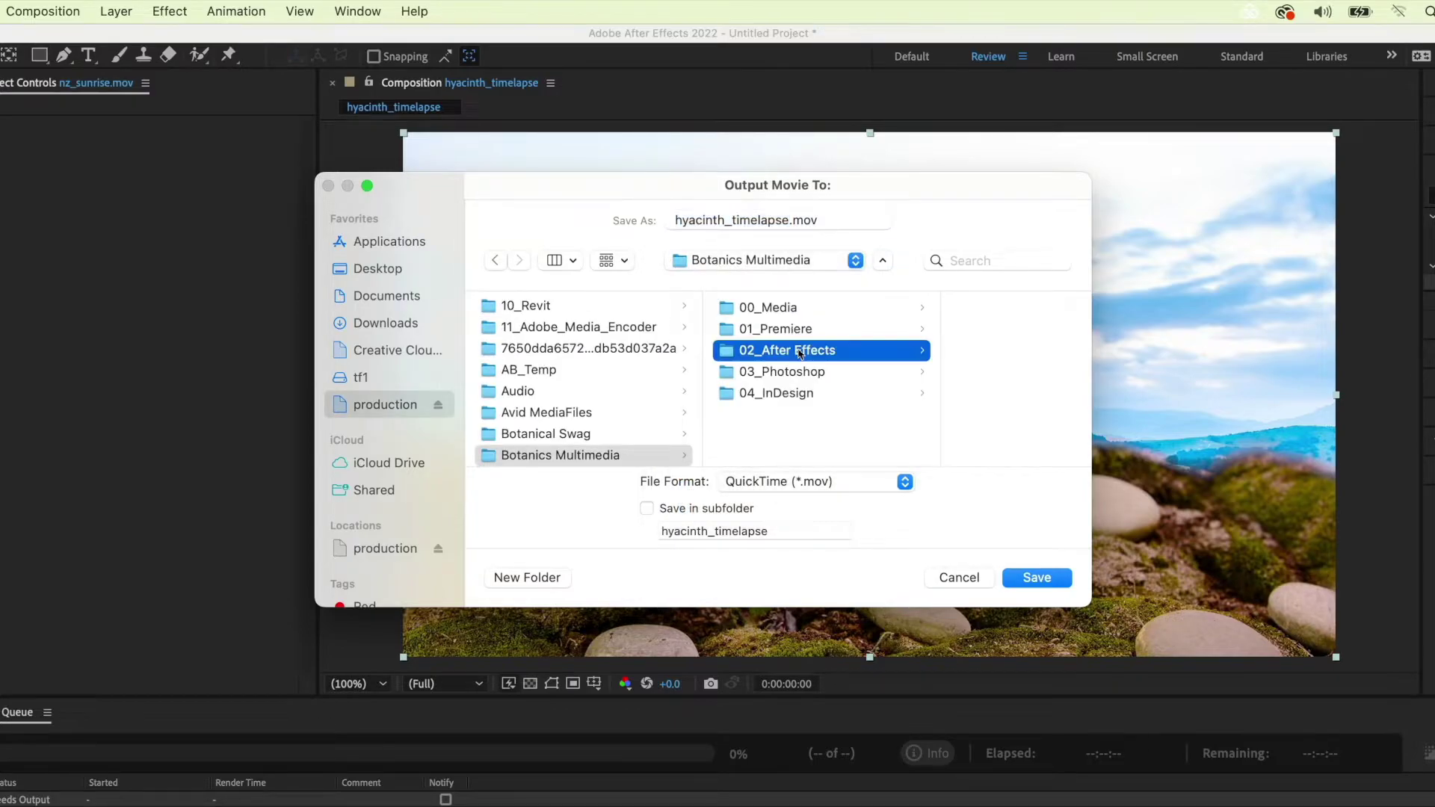
left_click(1021, 581)
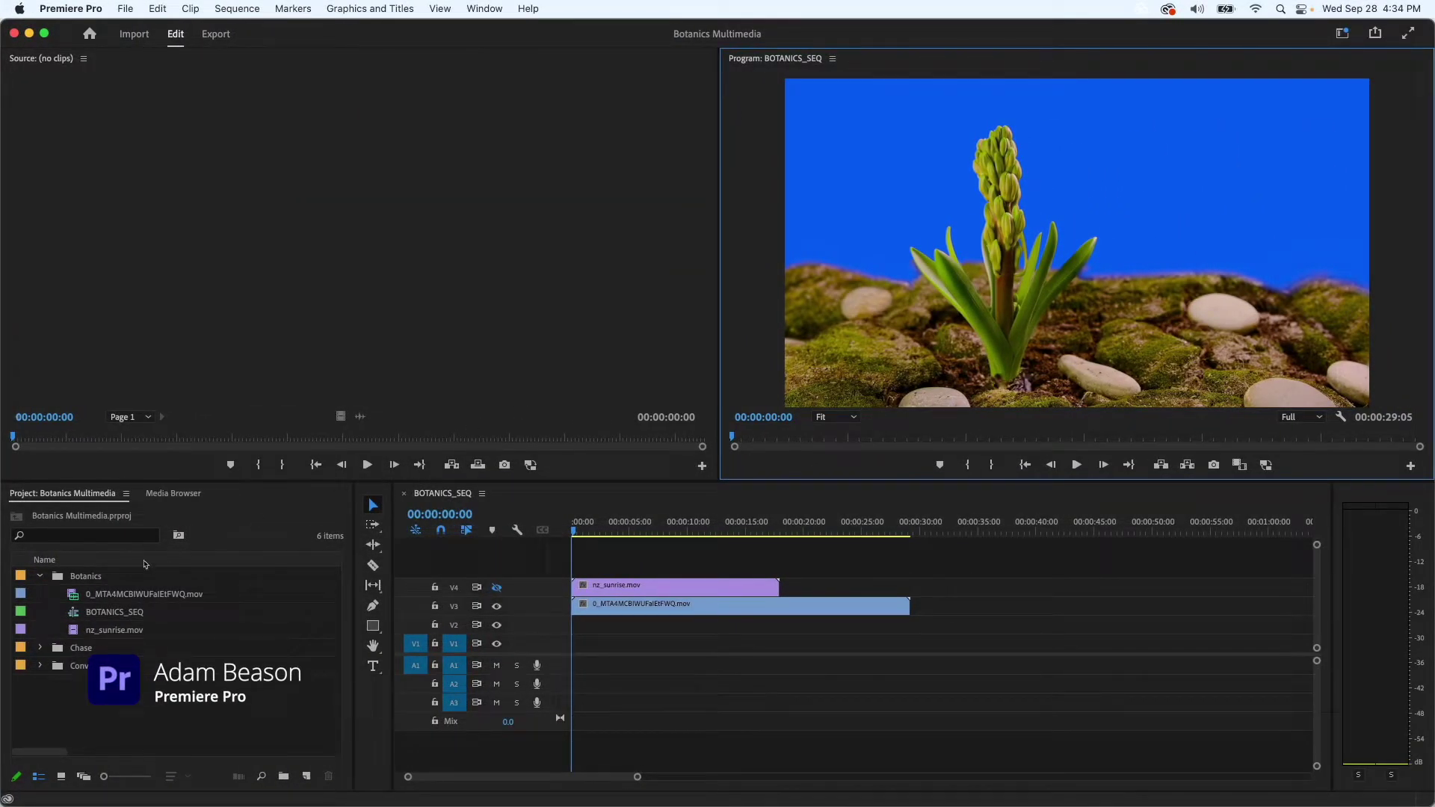
Import the rendered hyacinth_timelapse.mov into the Botanics bin.
right_click(108, 583)
left_click(139, 525)
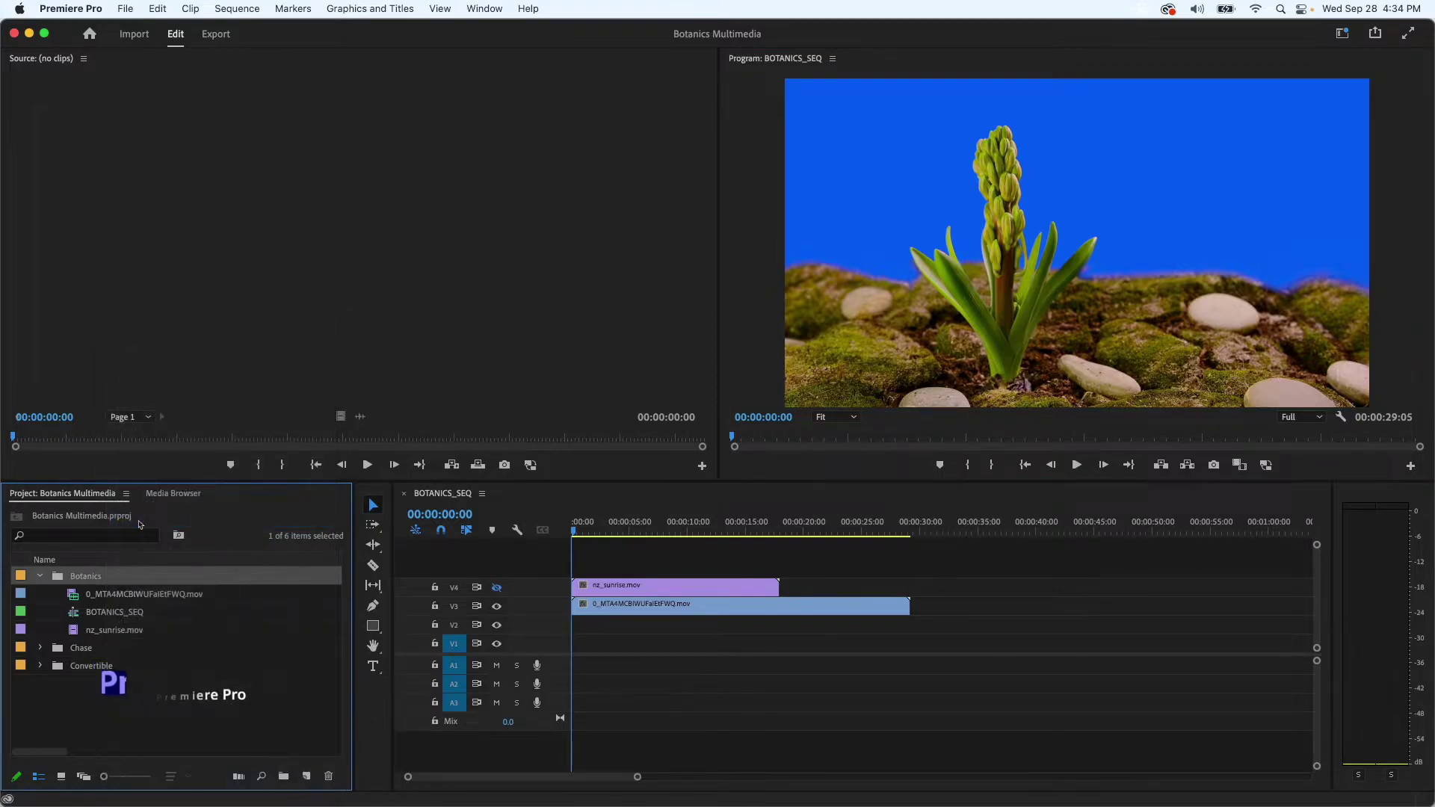
left_click(618, 199)
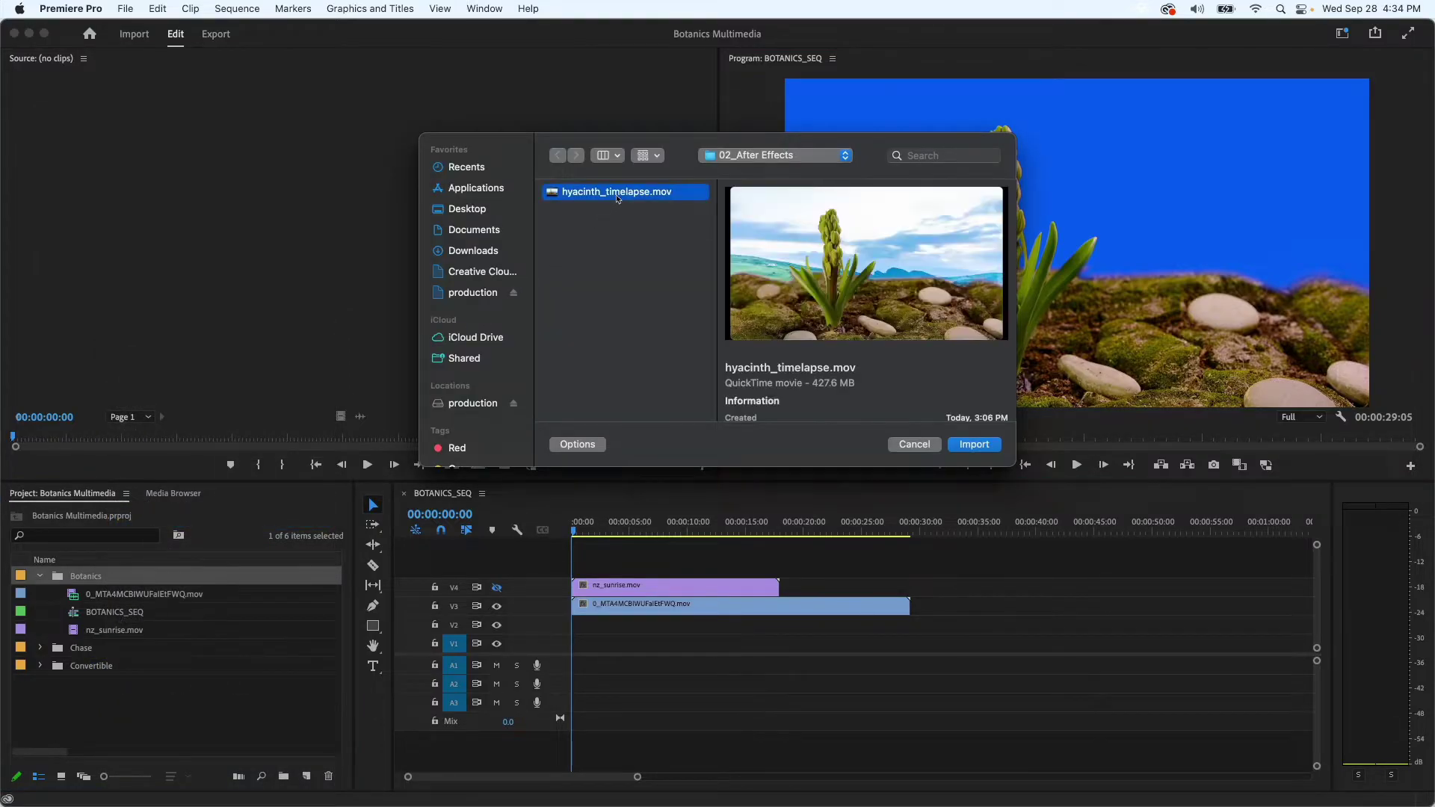
left_click(974, 445)
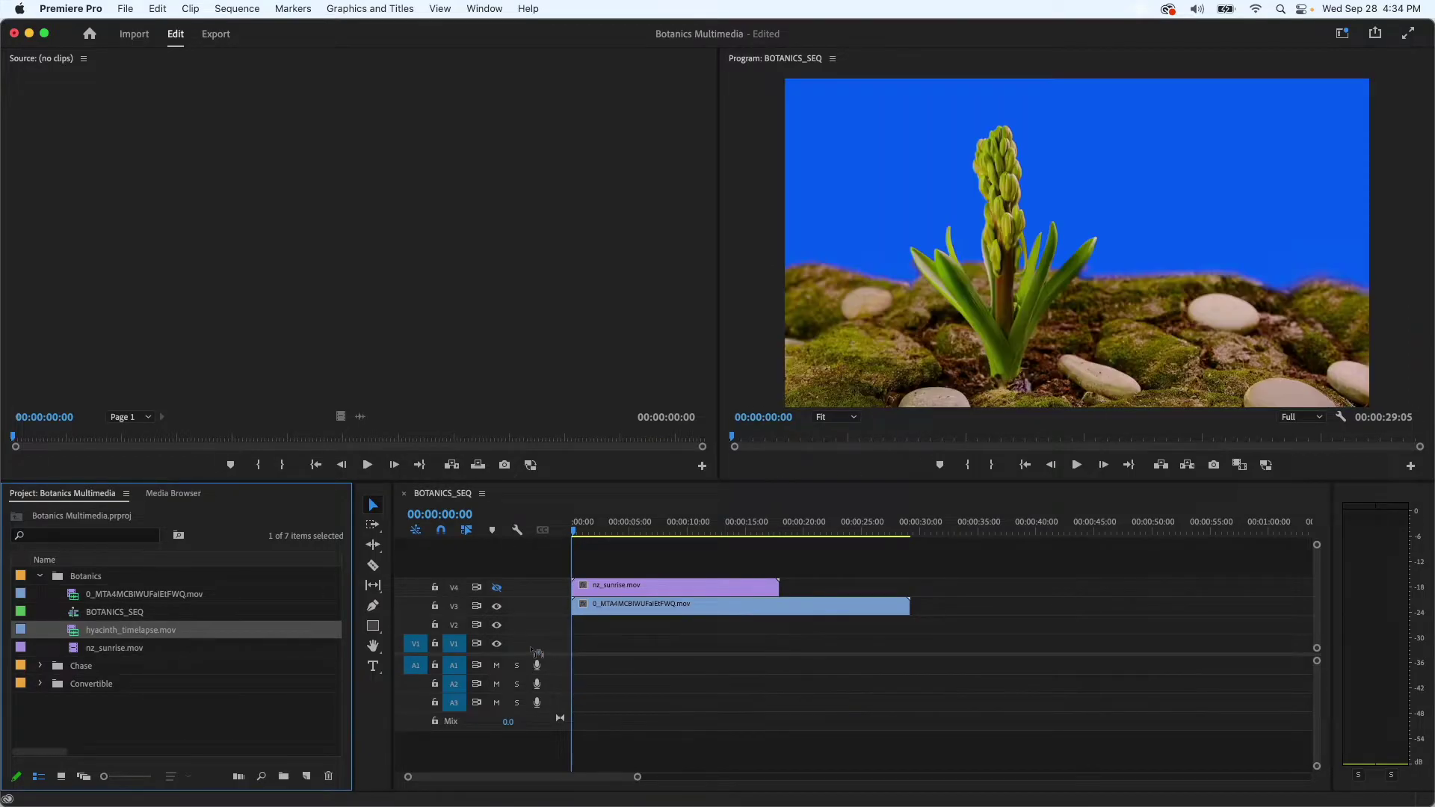
Place hyacinth_timelapse.mov on V1, hide the blue-screen V3 track, and play the sequence.
left_click_drag(538, 652, 557, 659)
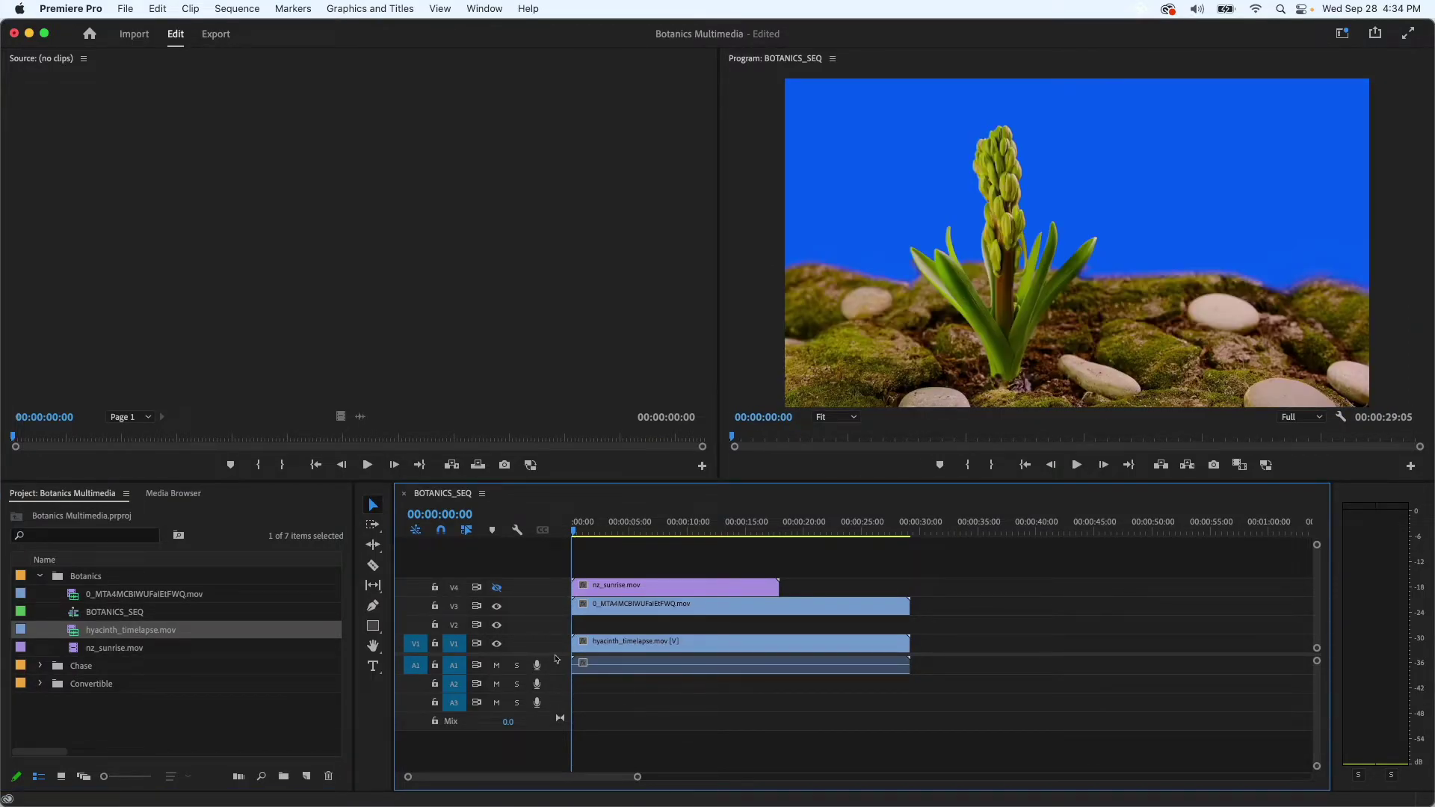
left_click(498, 608)
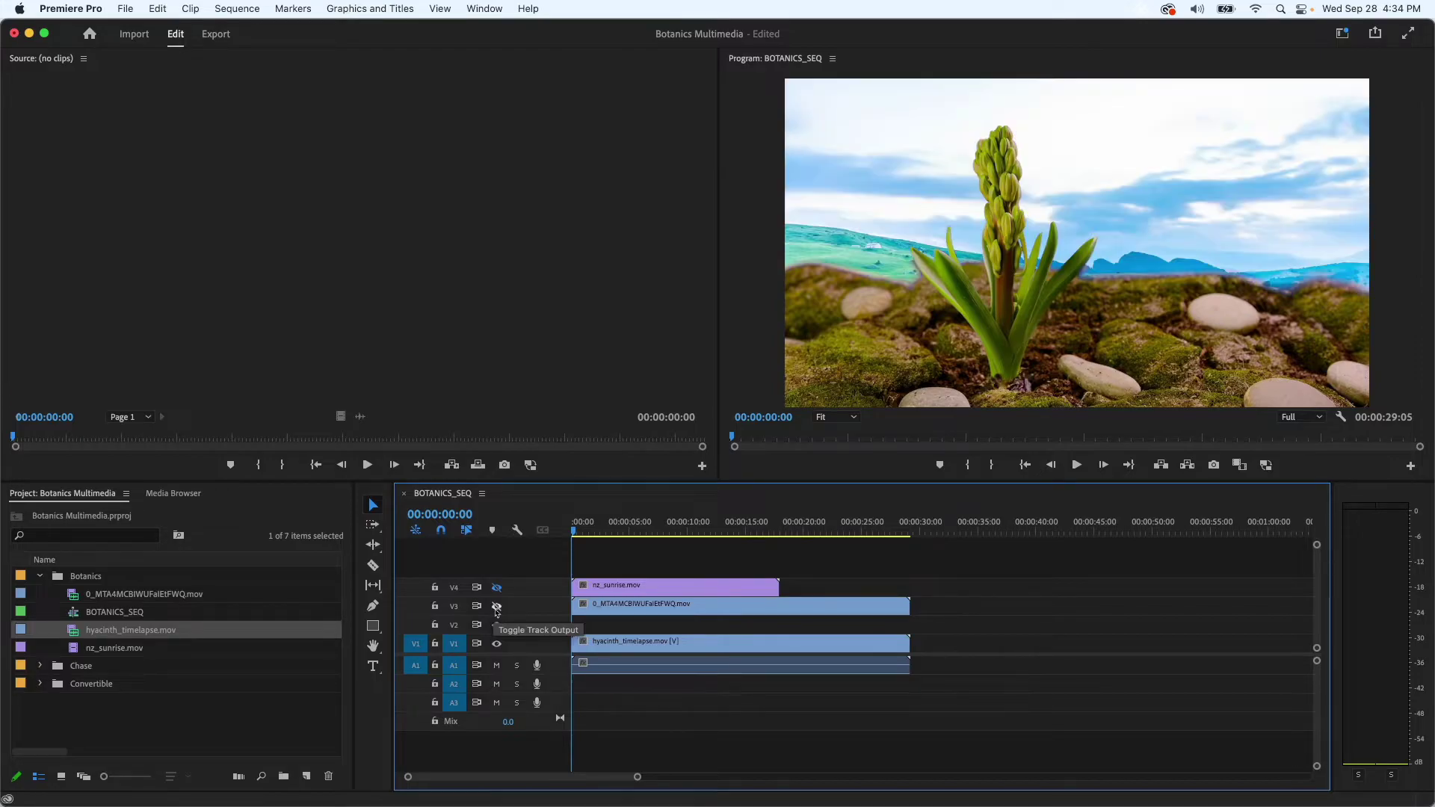
key("space")
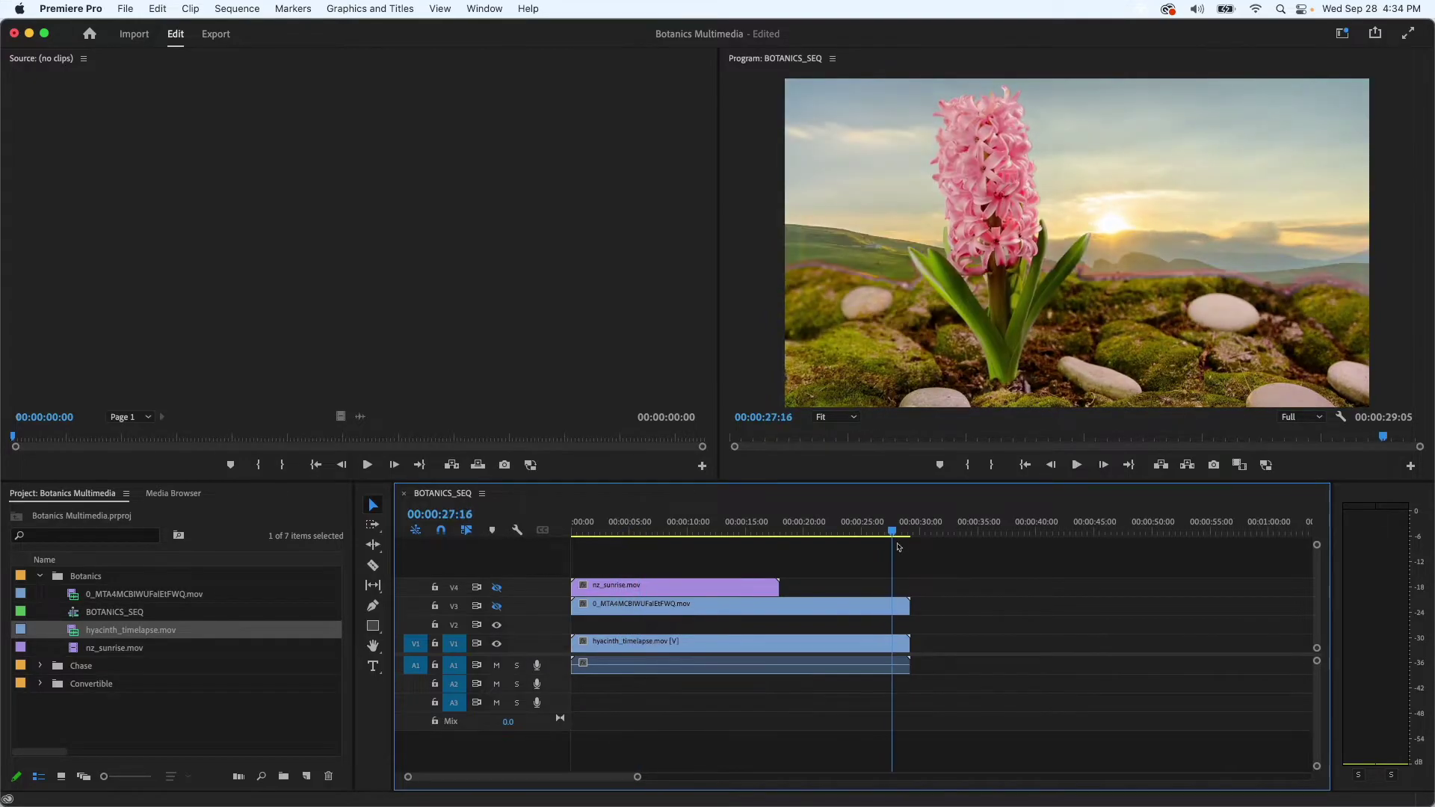
Export the fully bloomed frame as a still into 03_Photoshop > Botanics Multimedia.
left_click(1076, 465)
left_click(1214, 465)
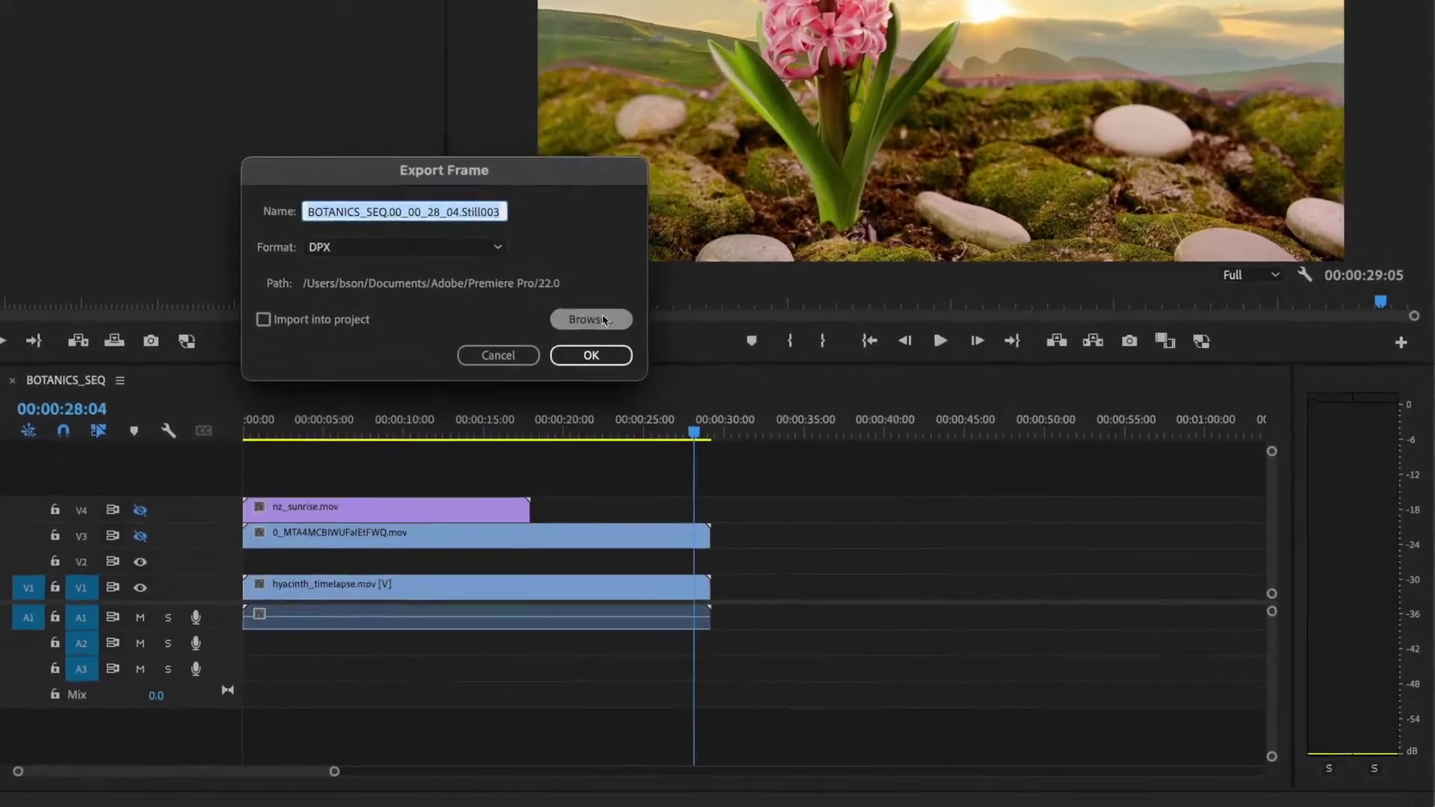
left_click(823, 449)
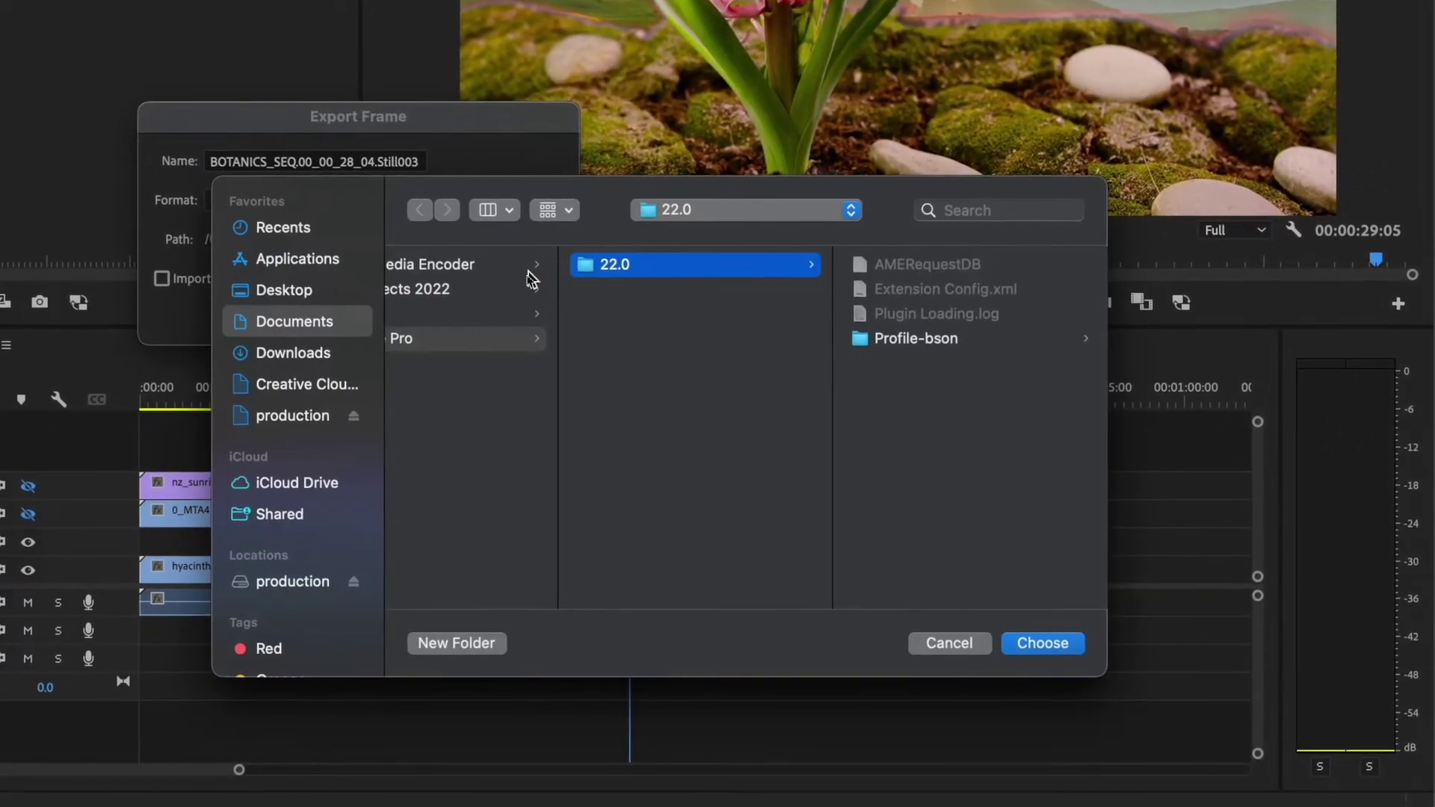
left_click(299, 583)
scroll(516, 526, "down", 5)
left_click(512, 281)
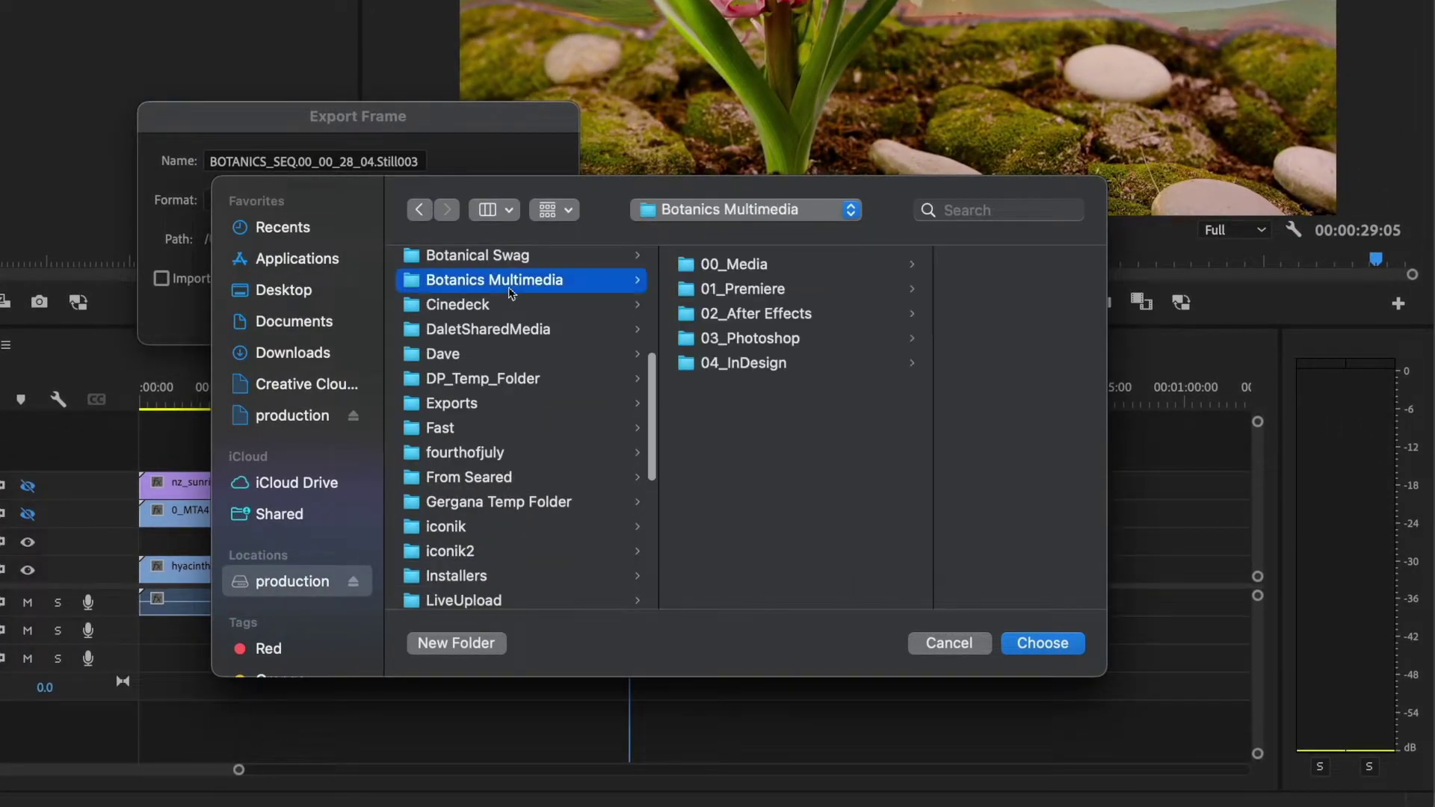
left_click(801, 336)
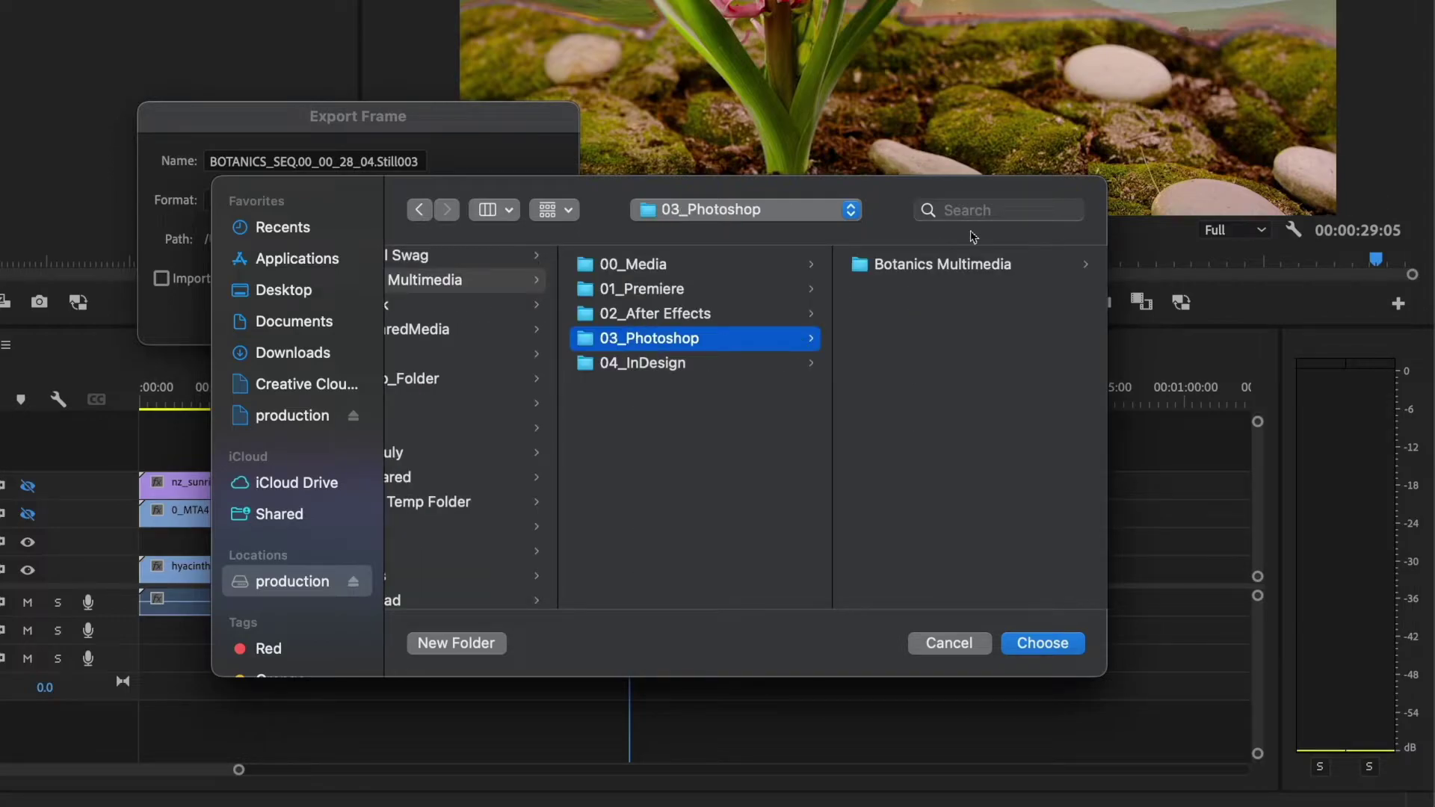
left_click(949, 264)
left_click(1043, 643)
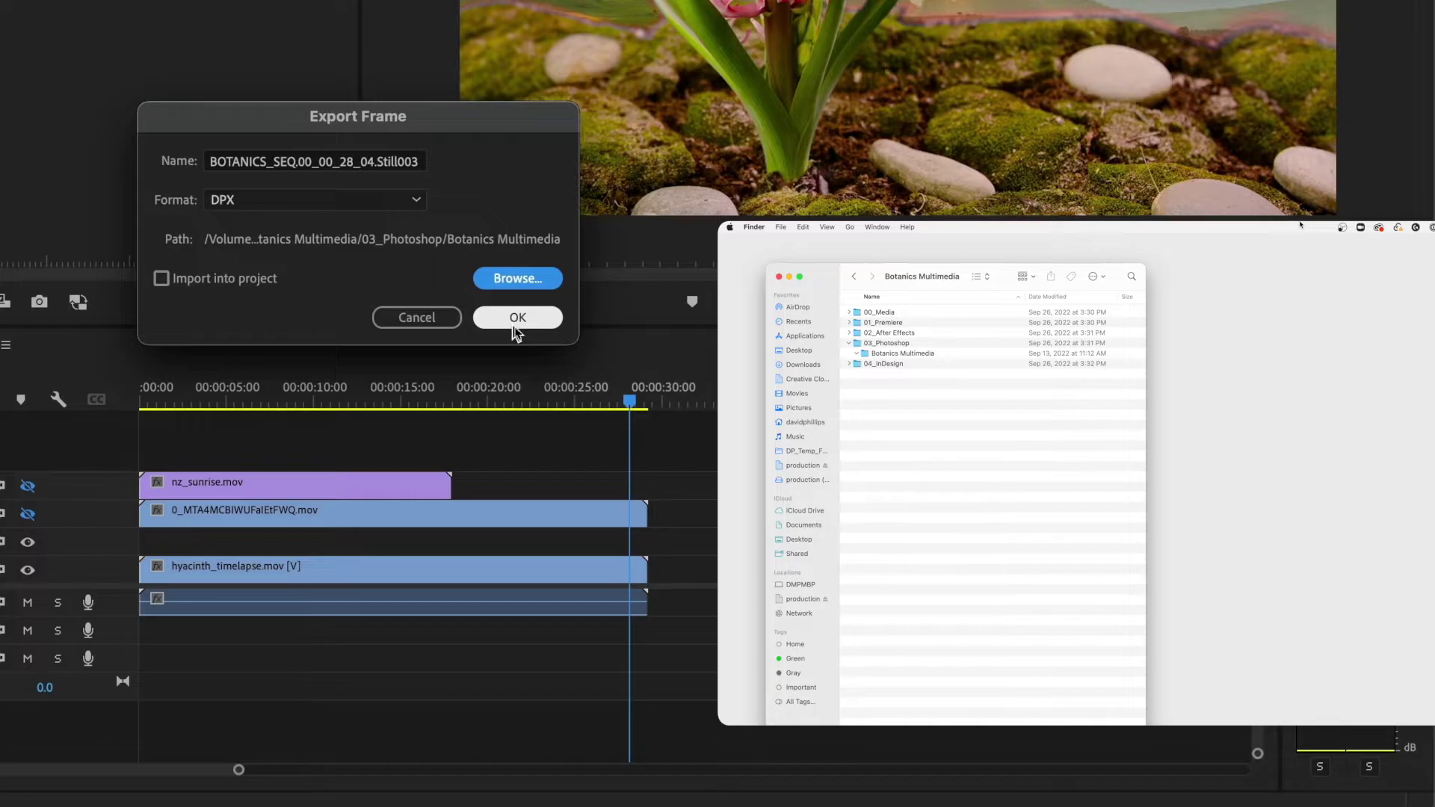
left_click(516, 318)
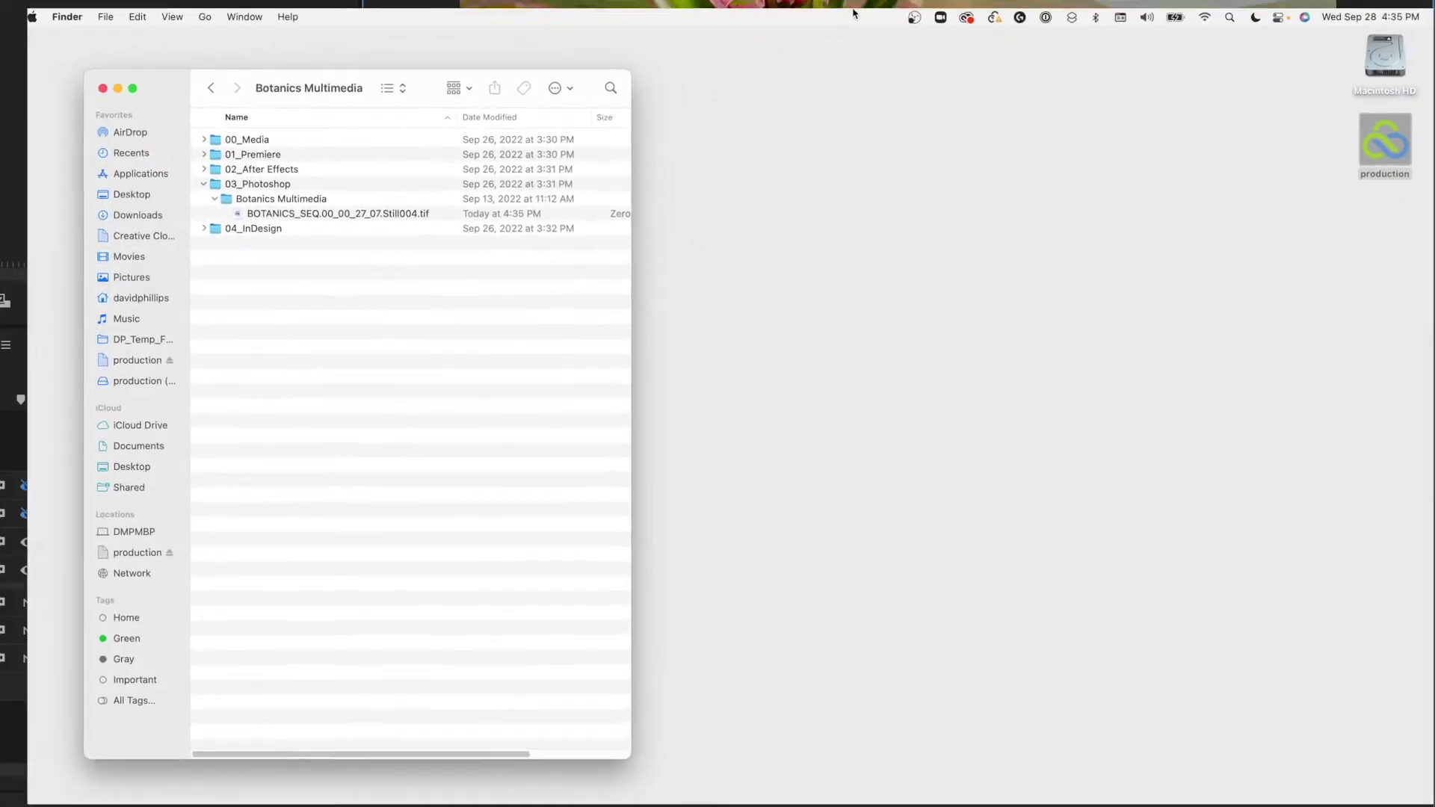
Open BOTANICS_SEQ.00_00_27_07.Still004.tif in Photoshop.
left_click(327, 214)
right_click(319, 212)
mouse_move(523, 231)
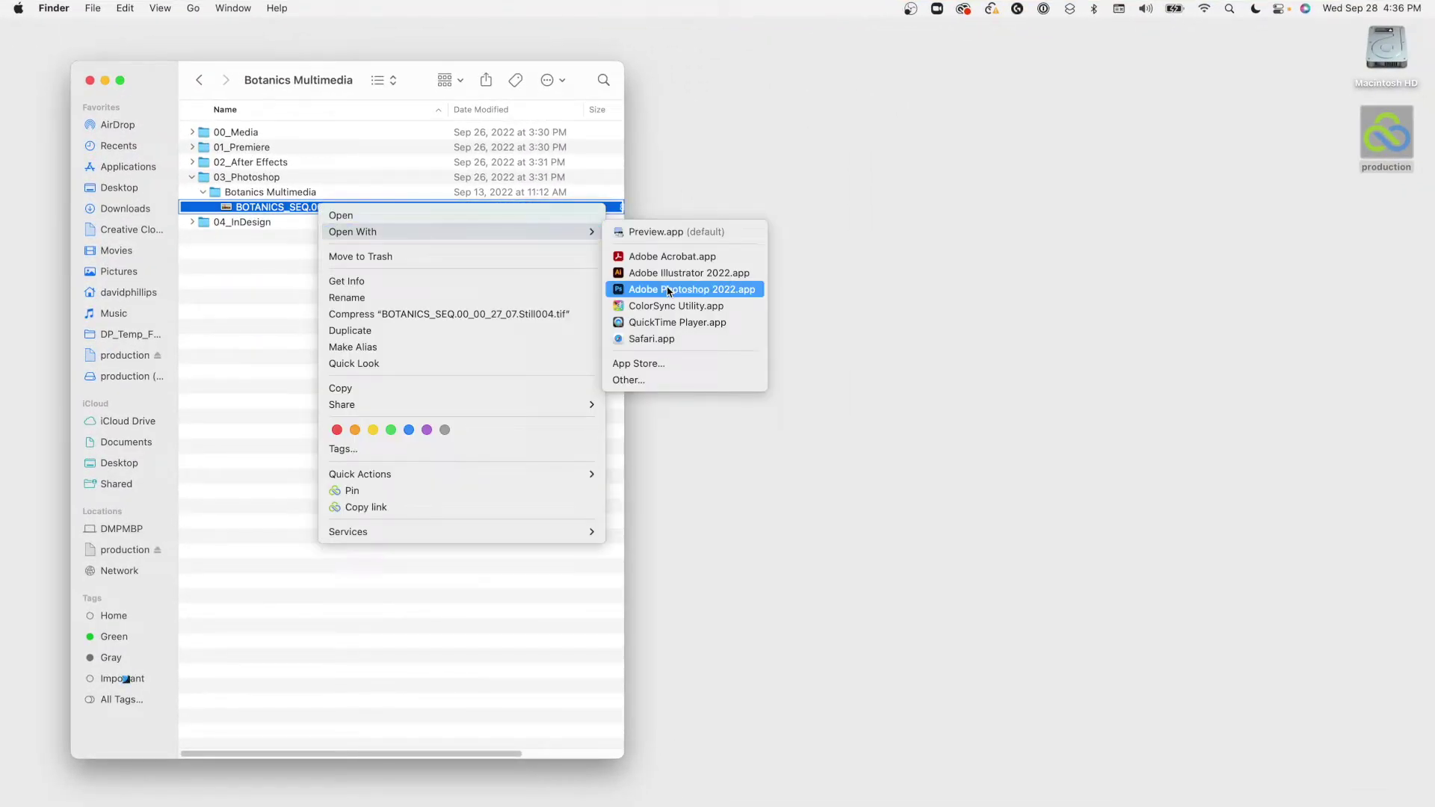
left_click(667, 291)
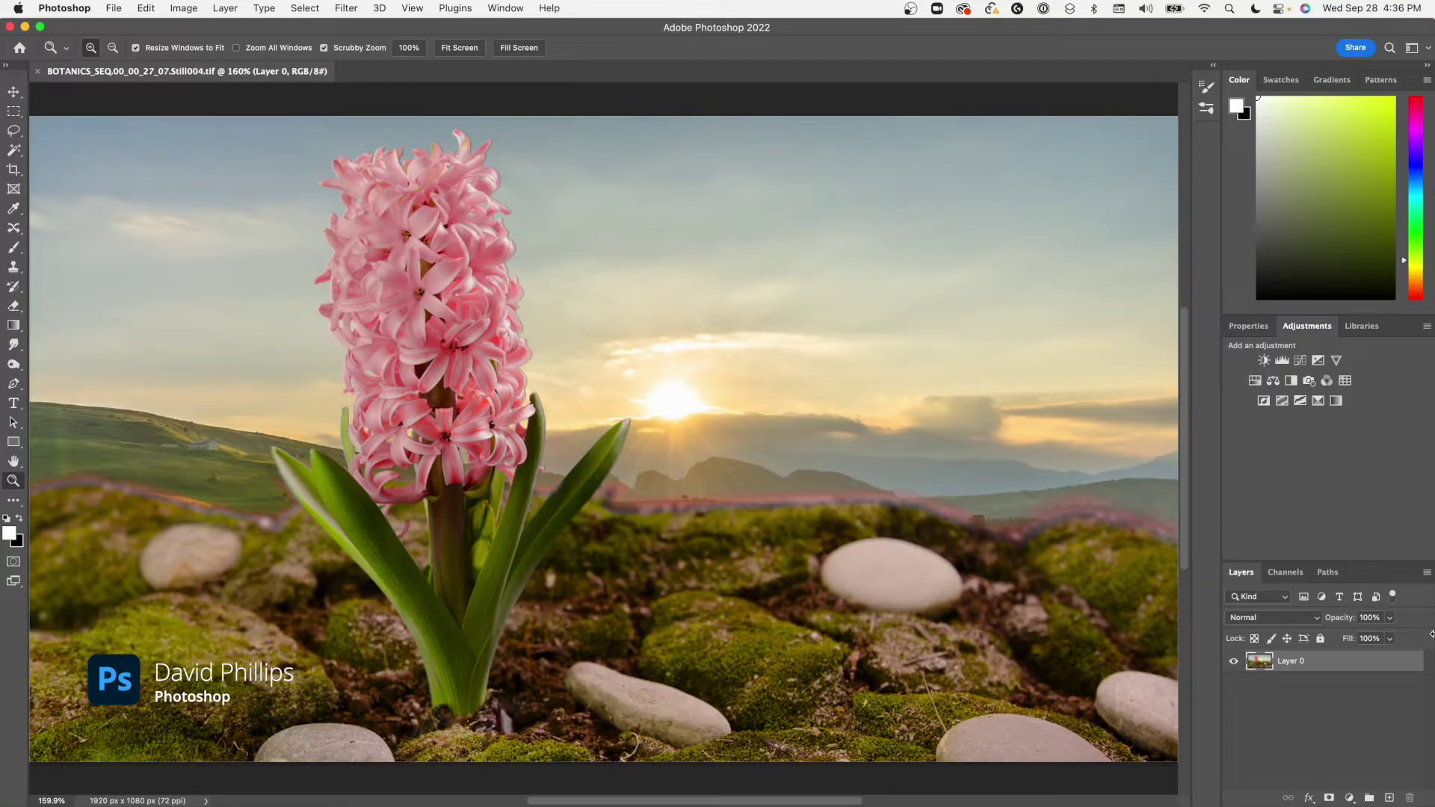
Add Levels, Photo Filter, Exposure and Hue/Saturation layers, darkening midtones and setting Reds lightness -30.
left_click(1282, 360)
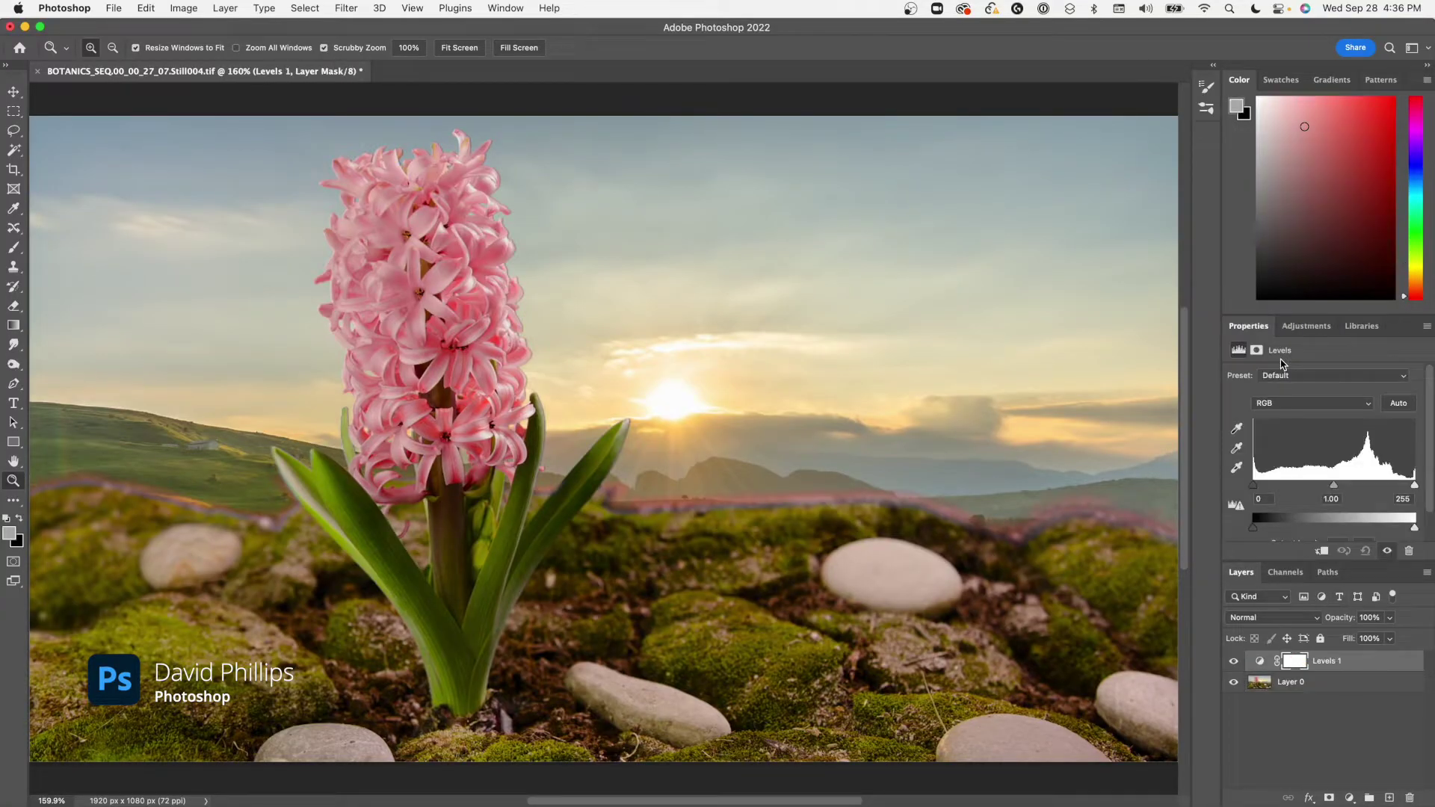
left_click_drag(1334, 486, 1350, 486)
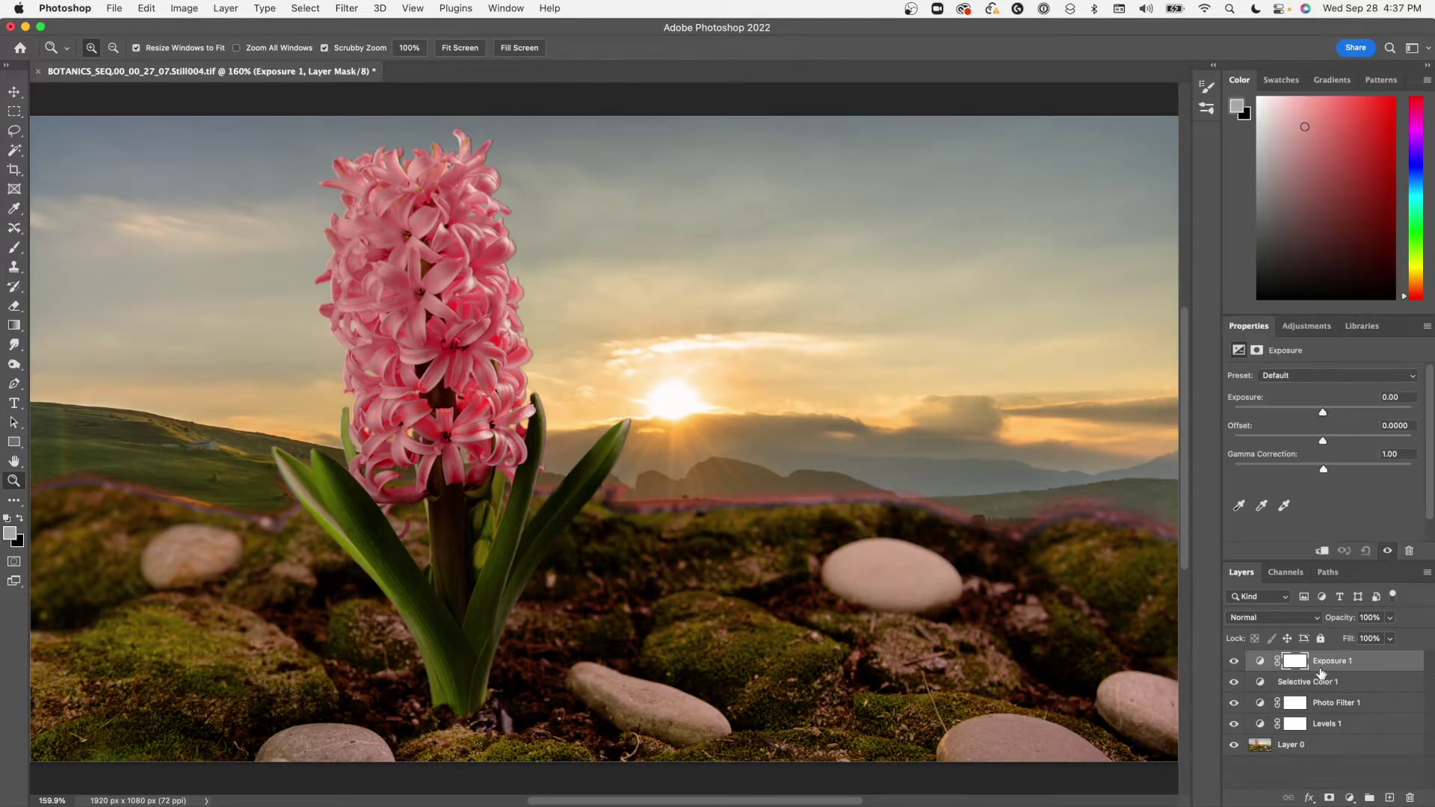
left_click_drag(1322, 442, 1326, 444)
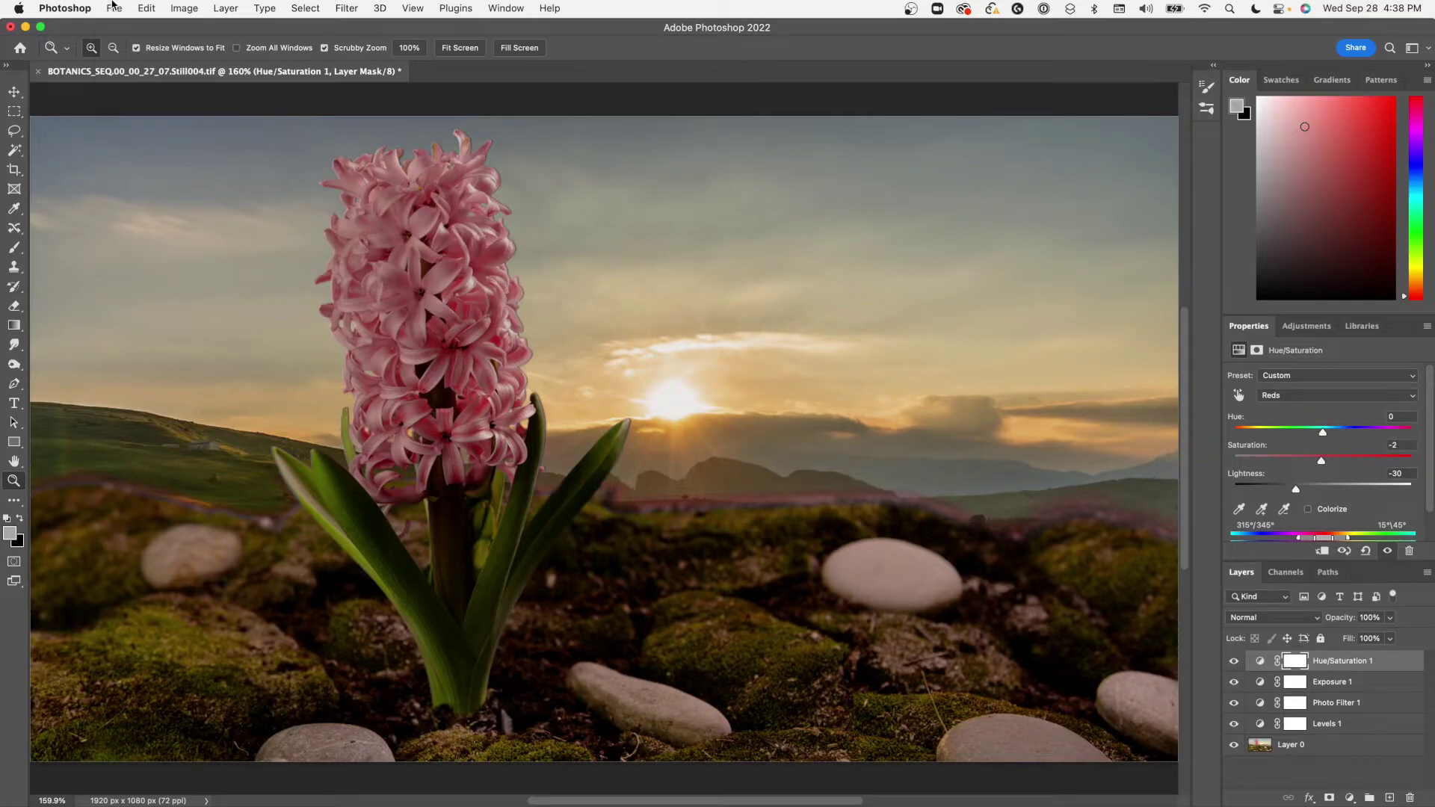
left_click(113, 7)
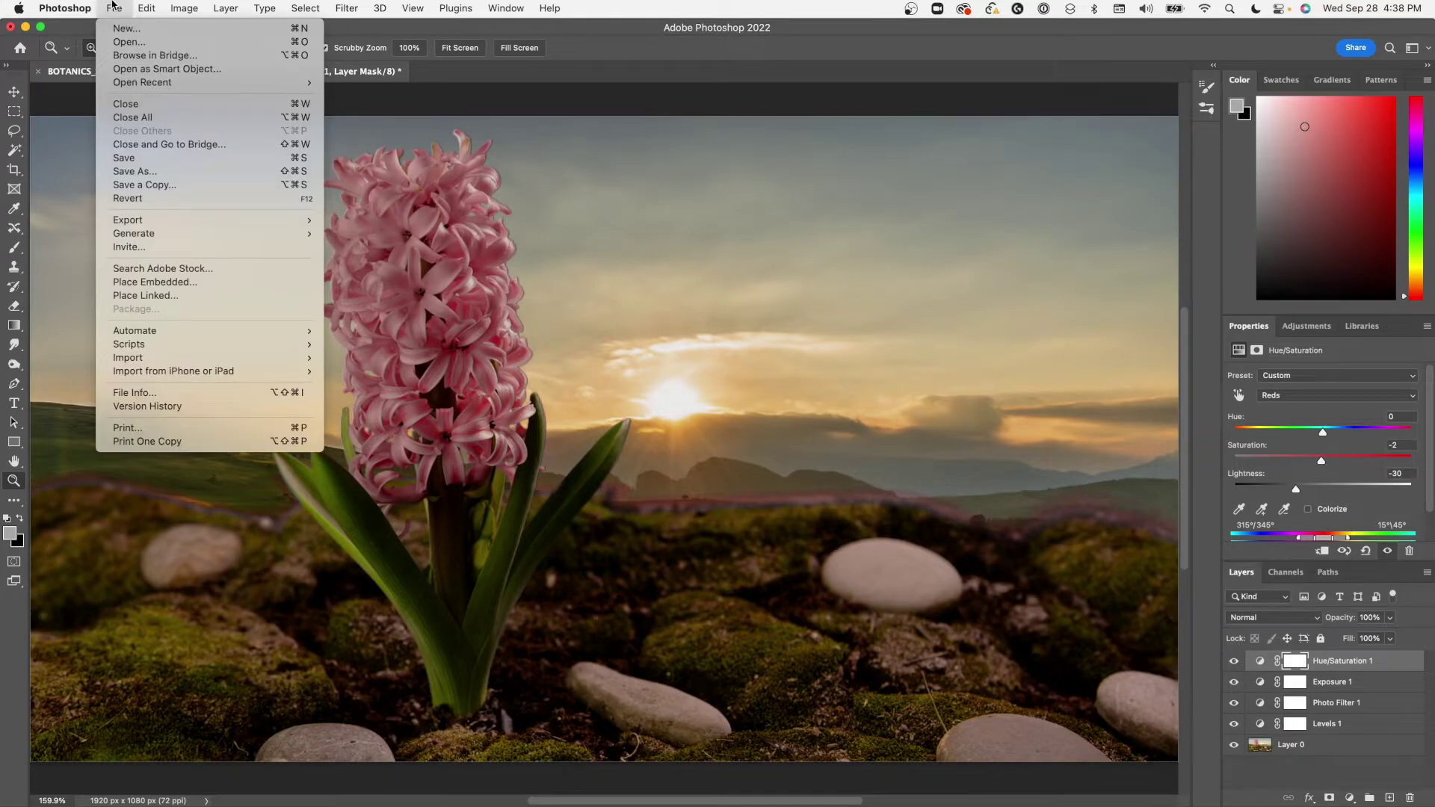
Save the graded still as a Photoshop PSD in 03_Photoshop > Botanics Multimedia.
left_click(208, 173)
left_click(804, 554)
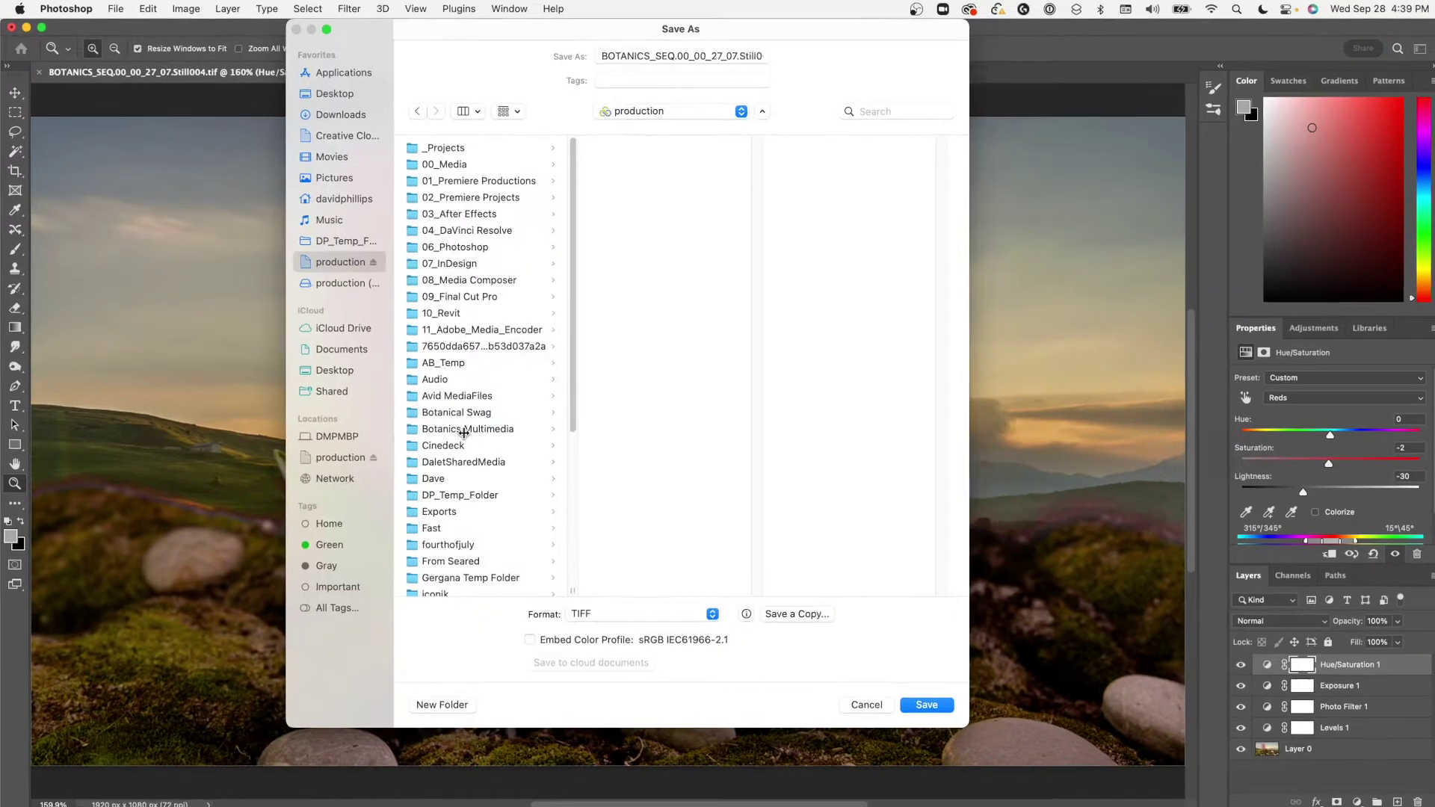
left_click(464, 431)
left_click(640, 197)
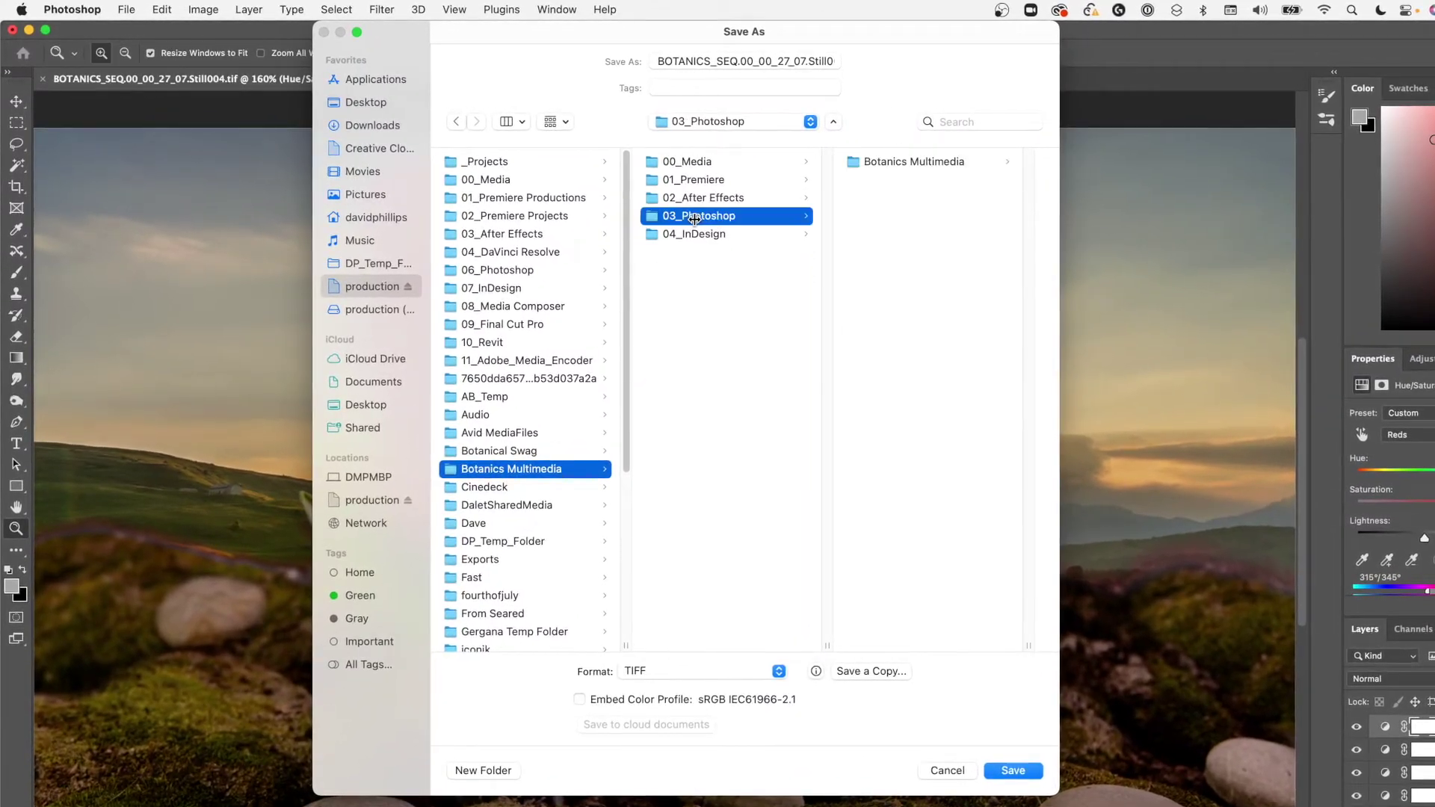
left_click(897, 161)
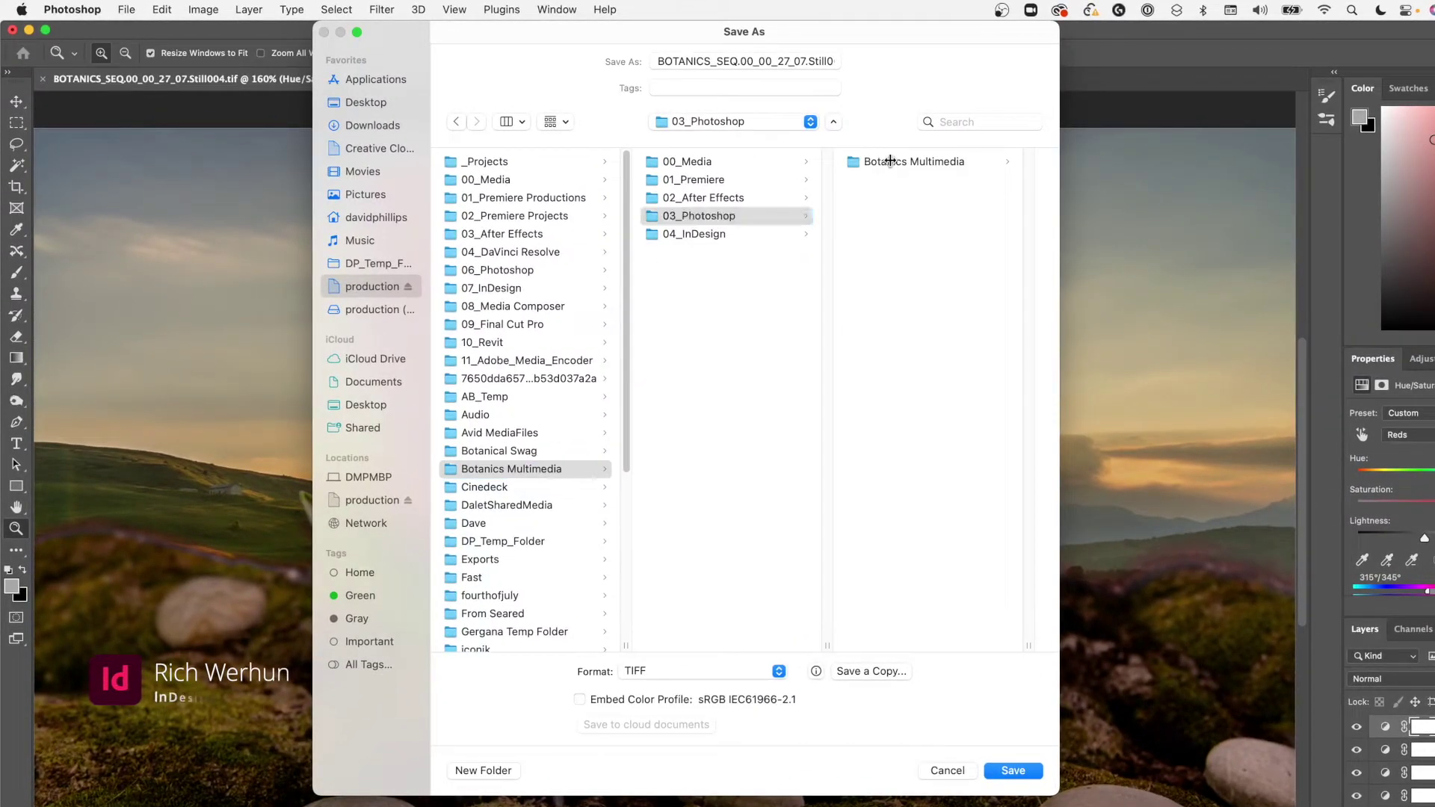
left_click(705, 676)
left_click(711, 617)
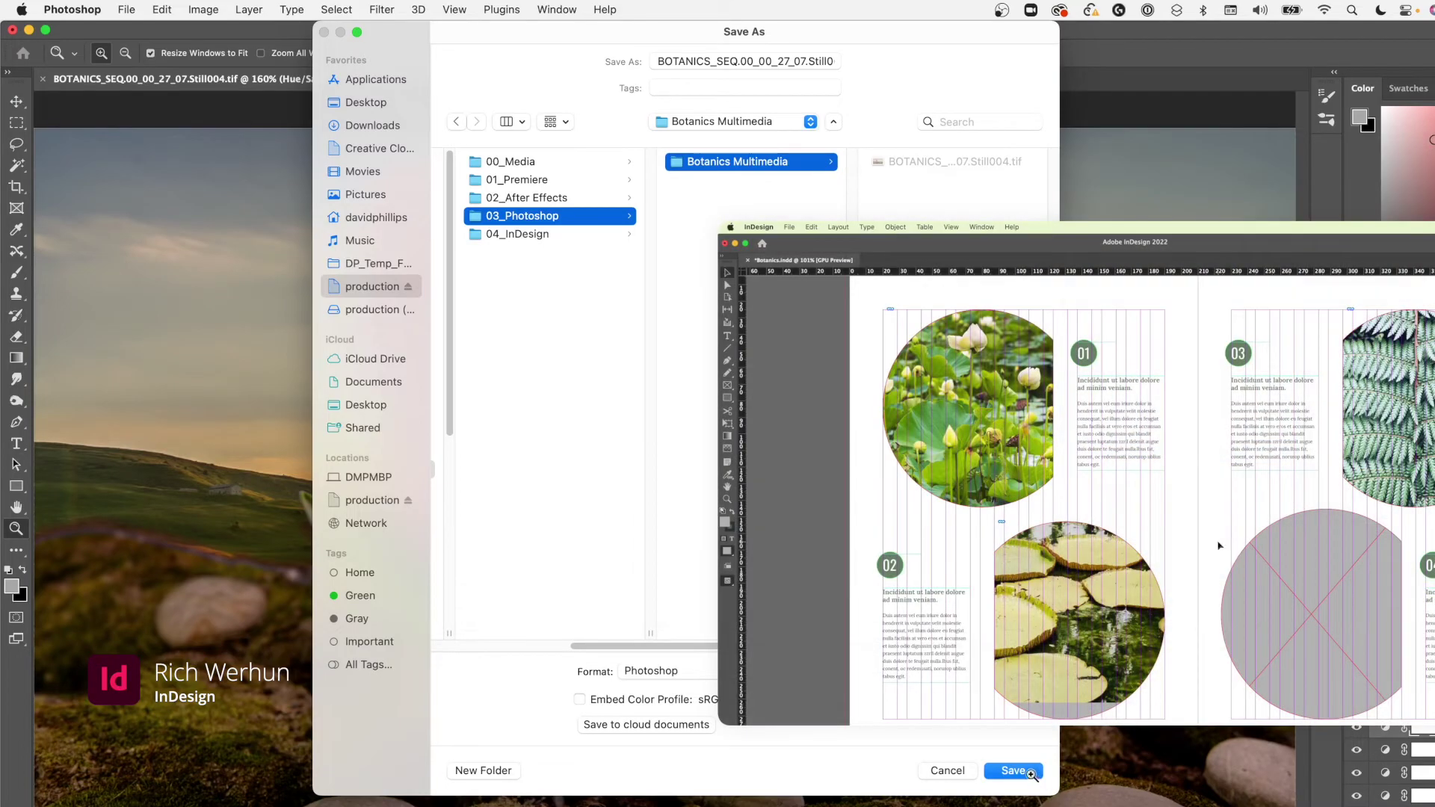
left_click(1015, 770)
Start the Place command in InDesign.
left_click(788, 228)
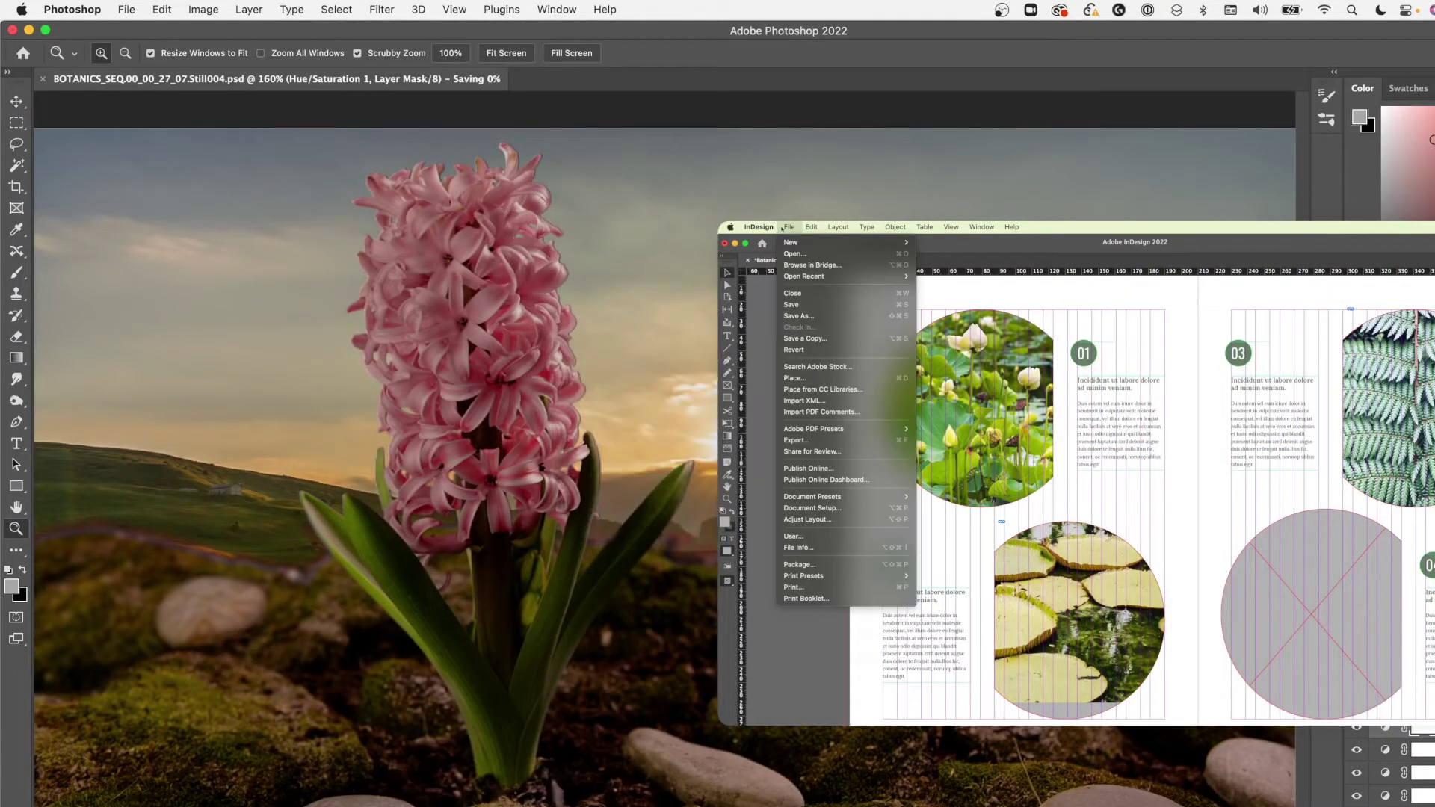
key("Return")
left_click(817, 380)
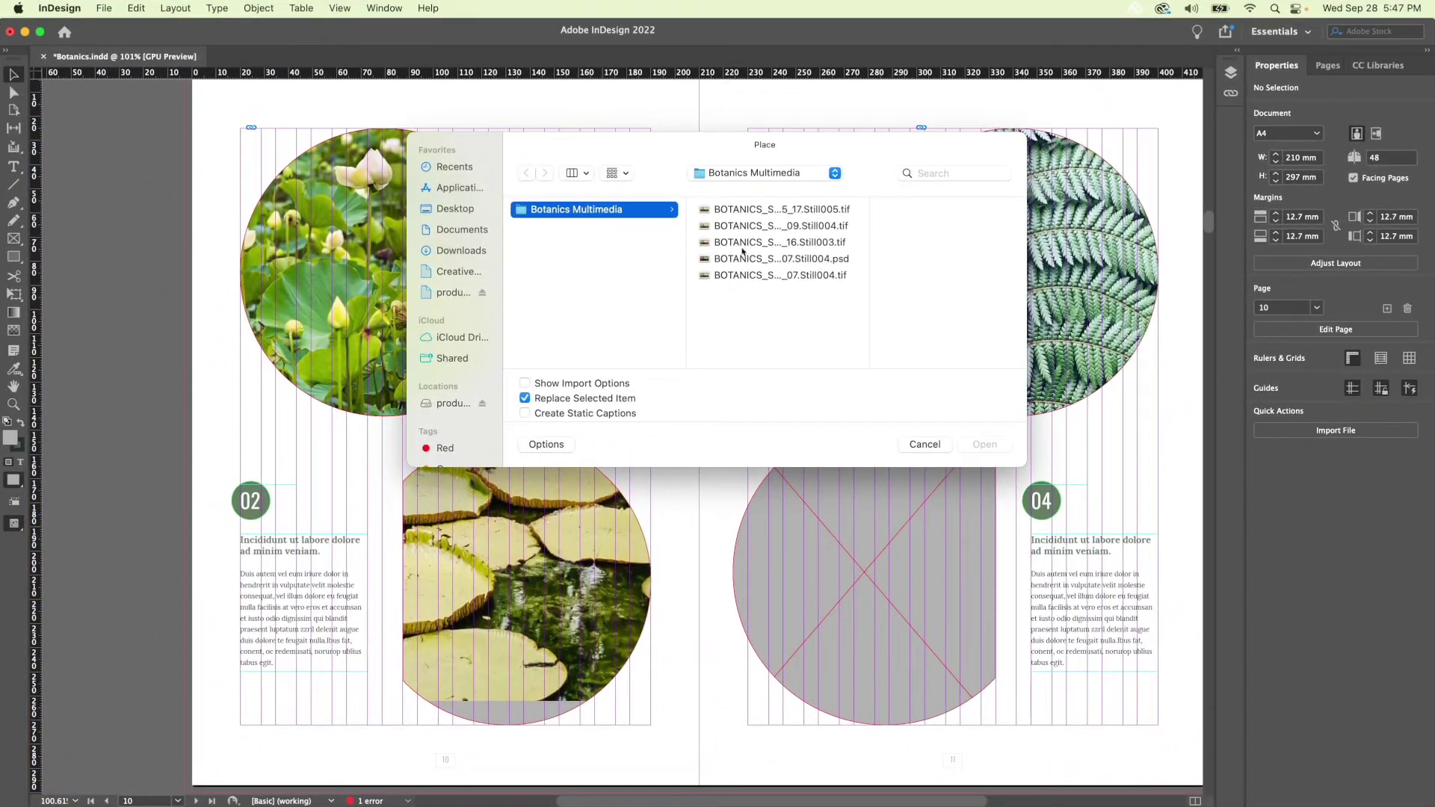
Place BOTANICS_SEQ.00_00_27_07.Still004.psd into the grey circular frame beside heading 04.
left_click(744, 259)
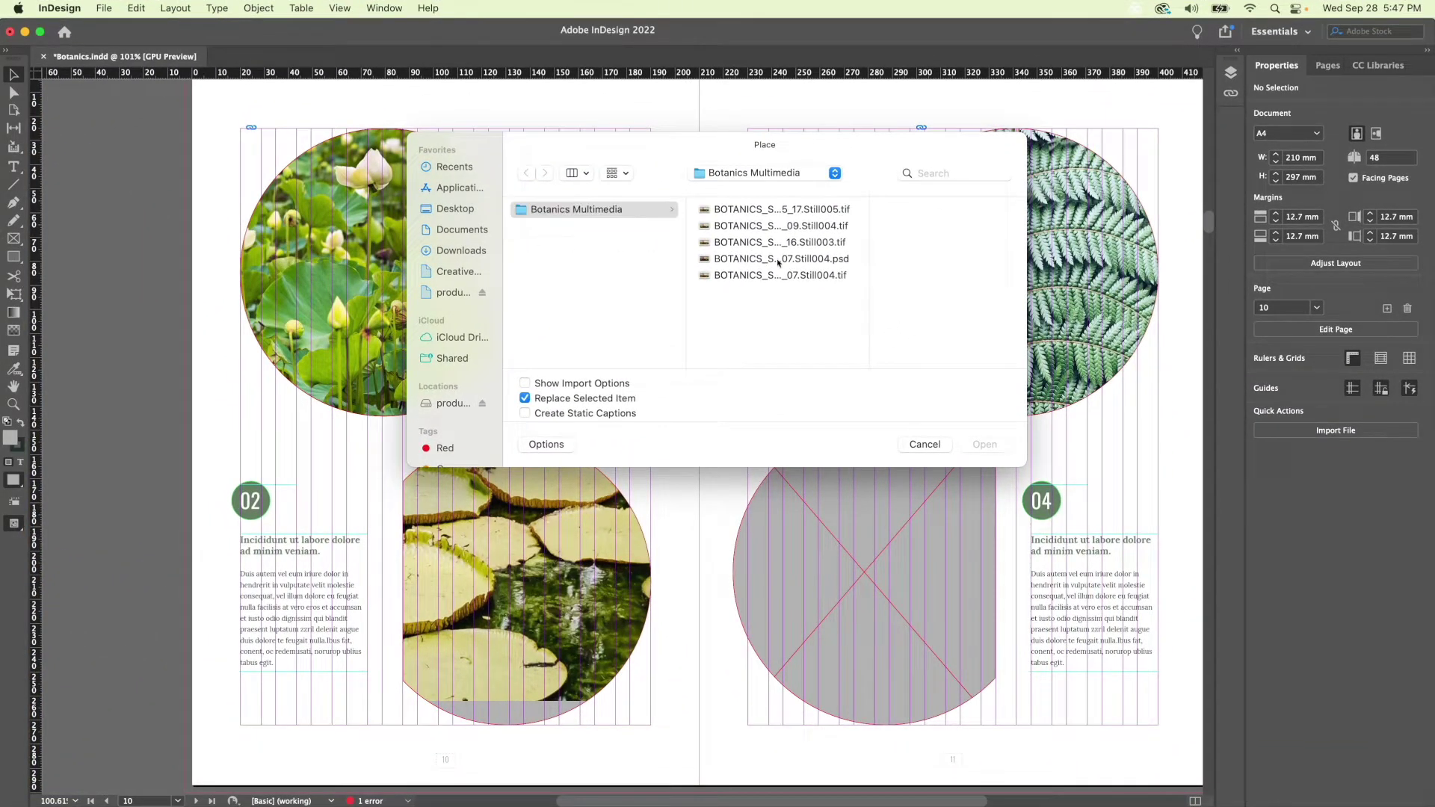
left_click(983, 444)
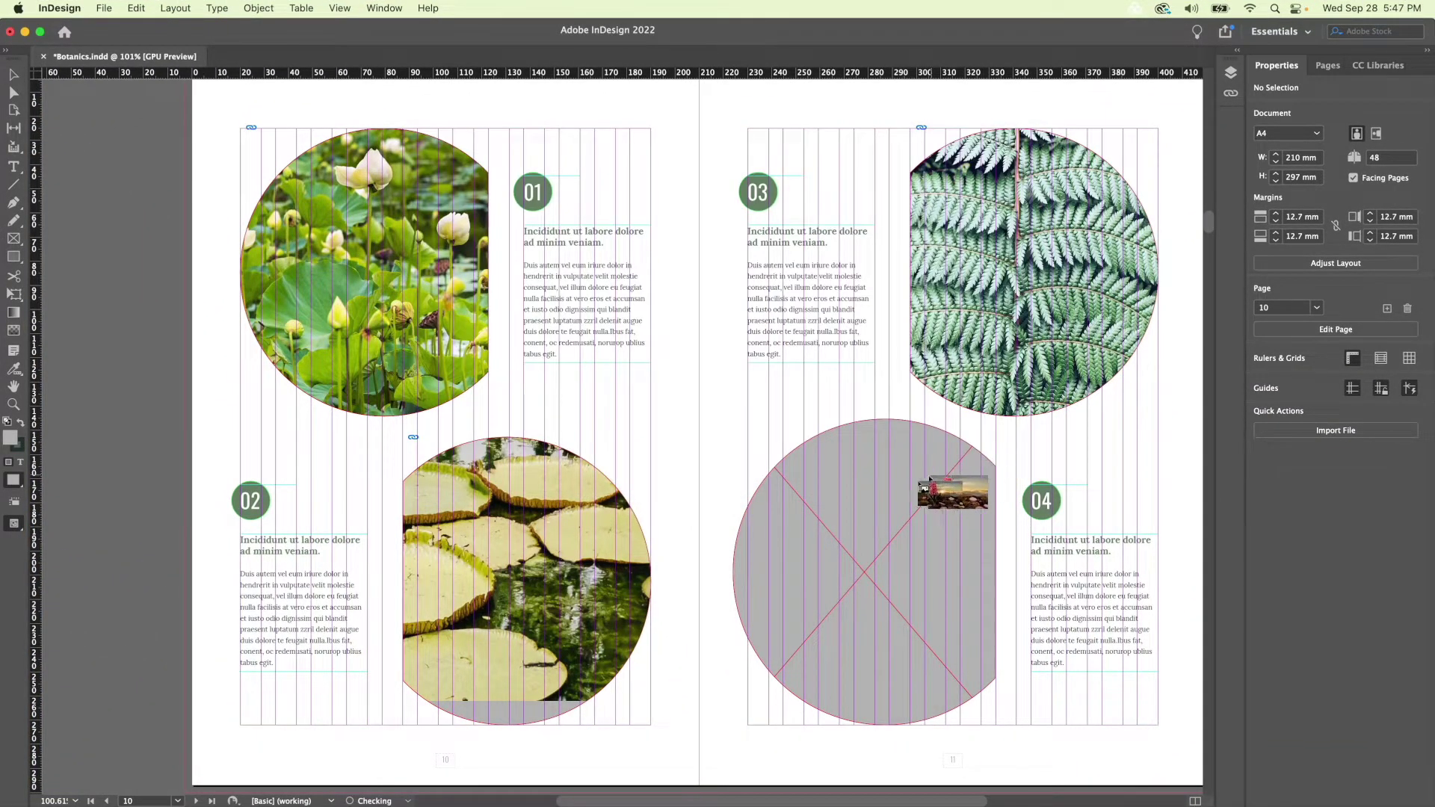
left_click(858, 530)
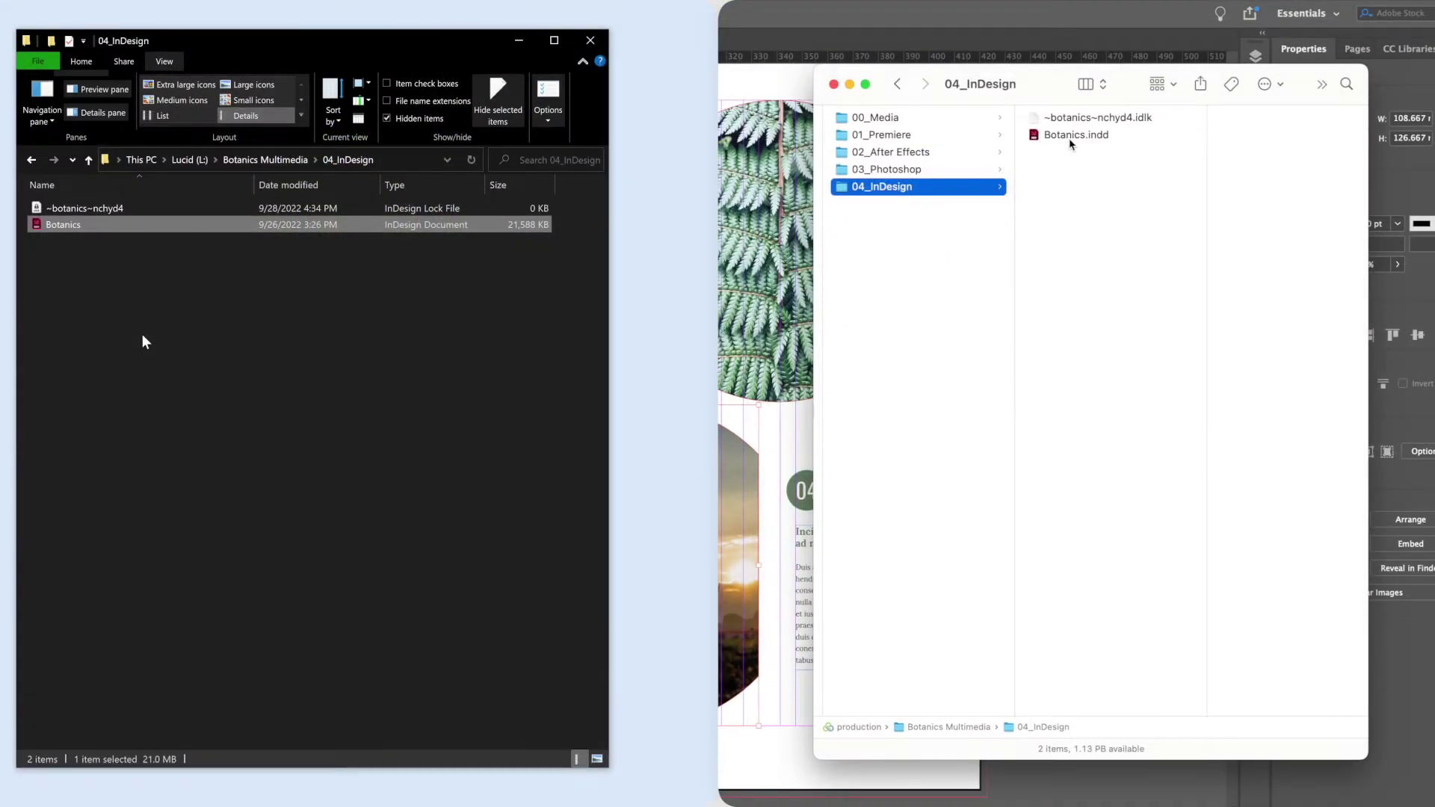
Open the Botanics InDesign document from the 04_InDesign folder on the Windows computer.
double_click(107, 227)
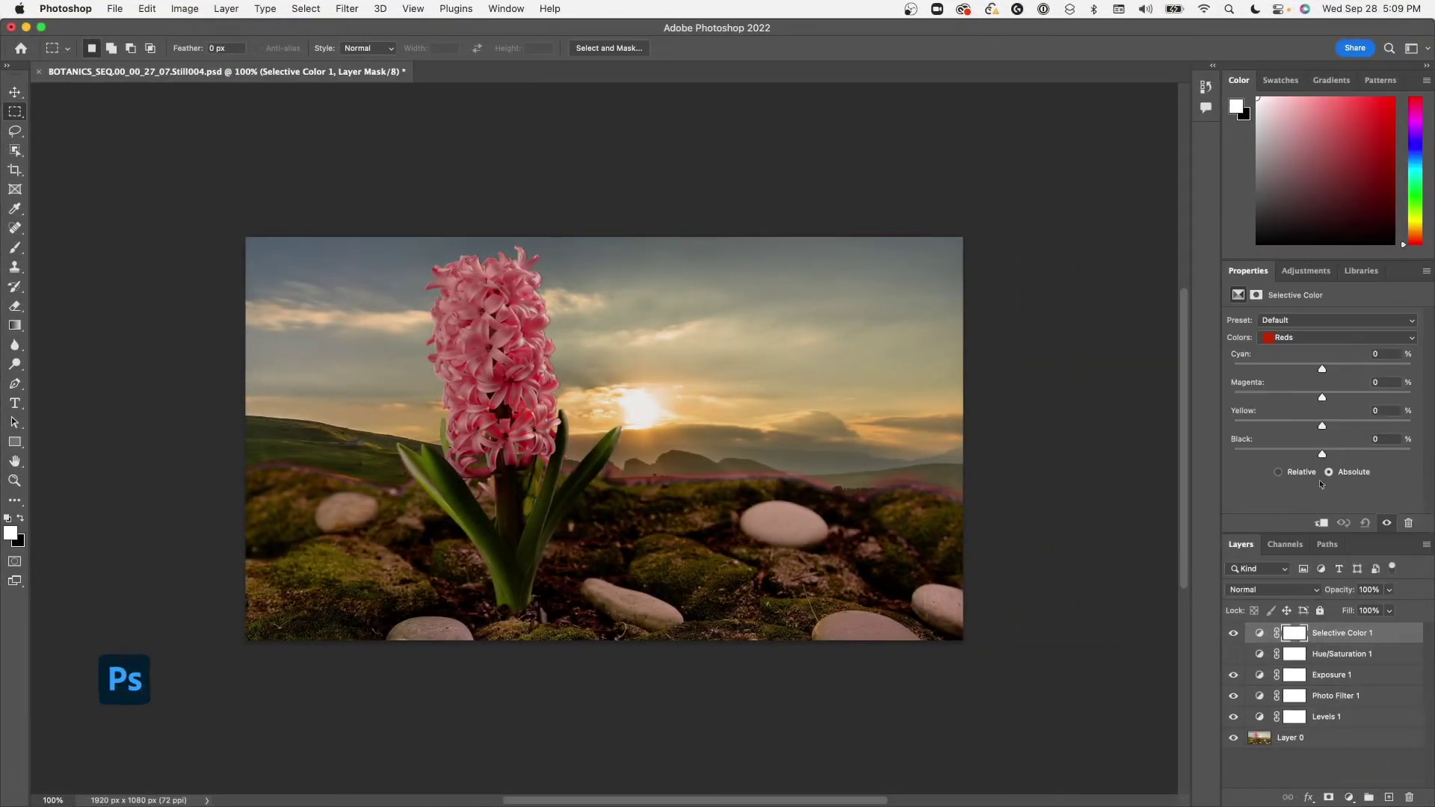
Set Reds Yellow to about -57 in Selective Color to turn the blossoms purple, then save the PSD.
left_click_drag(1323, 426, 1347, 371)
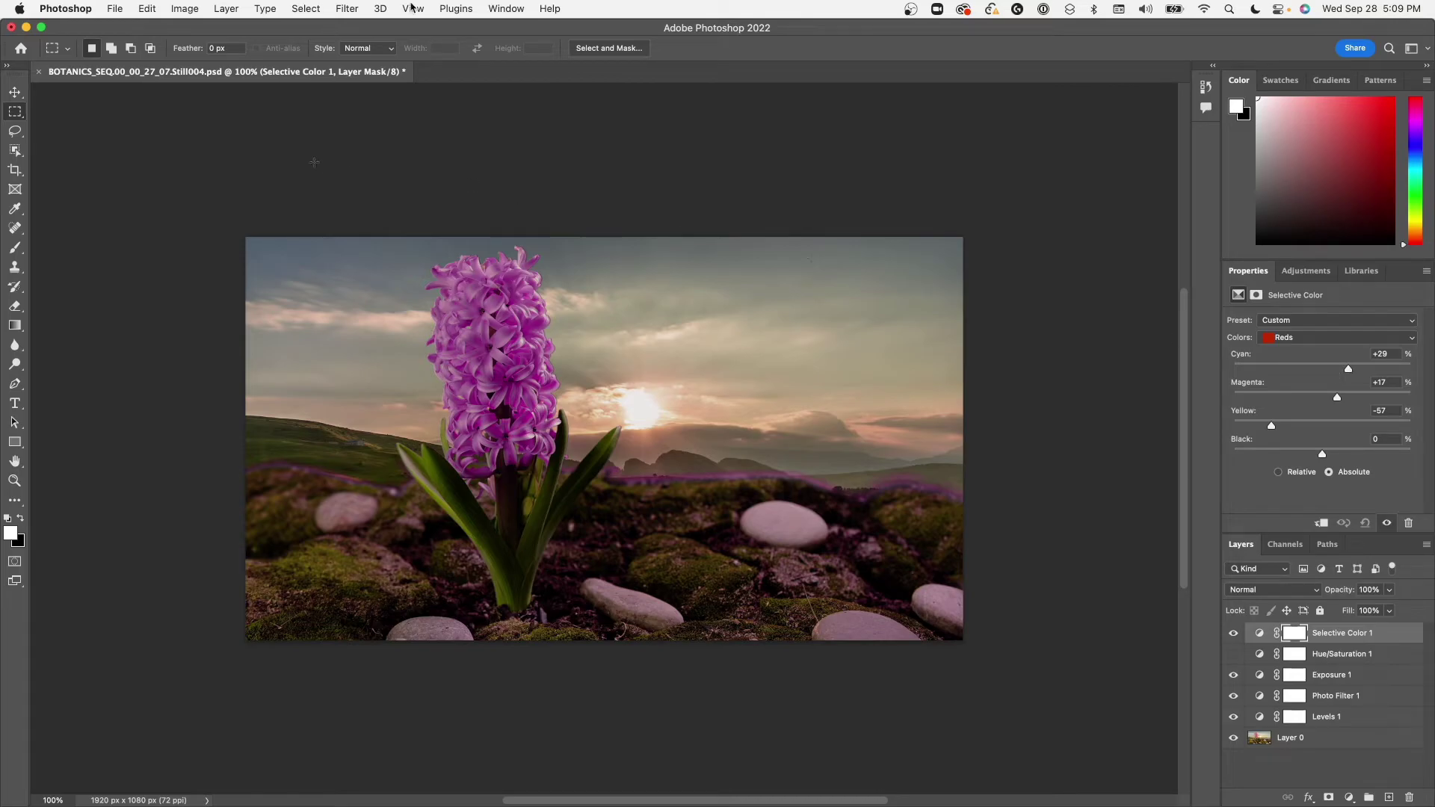
left_click(115, 8)
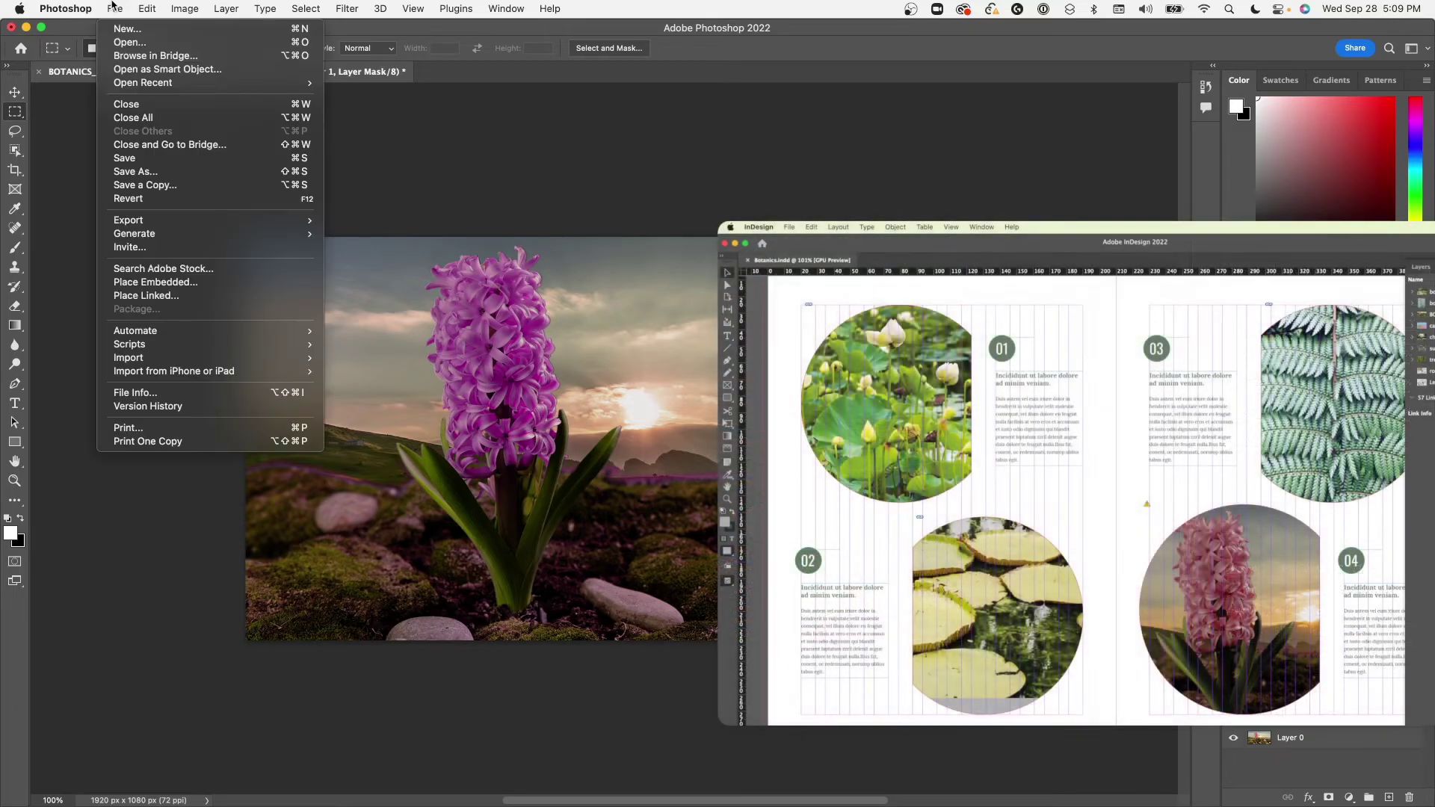
left_click(139, 158)
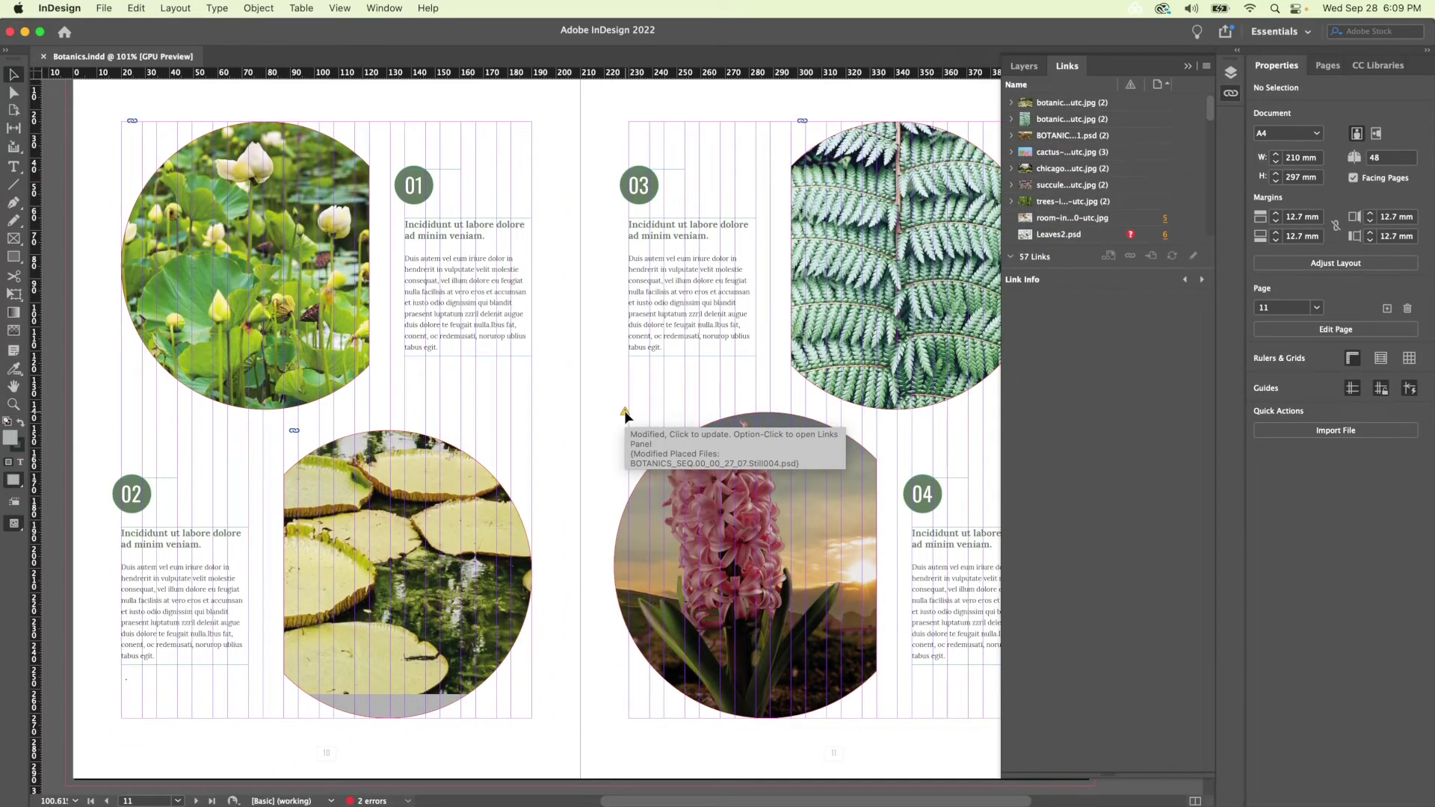
Update the modified hyacinth link so the circle beside 04 shows the purple version.
left_click(625, 411)
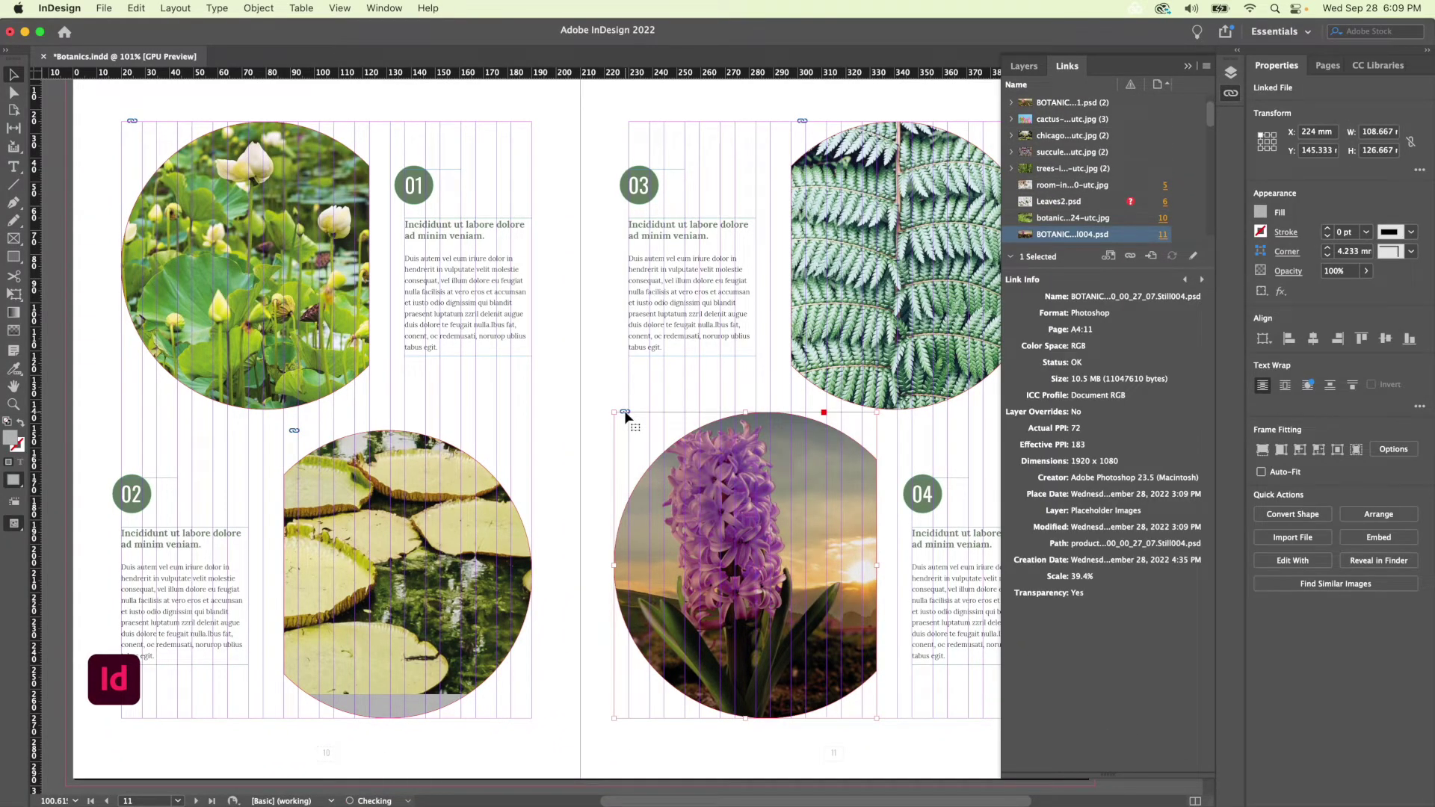